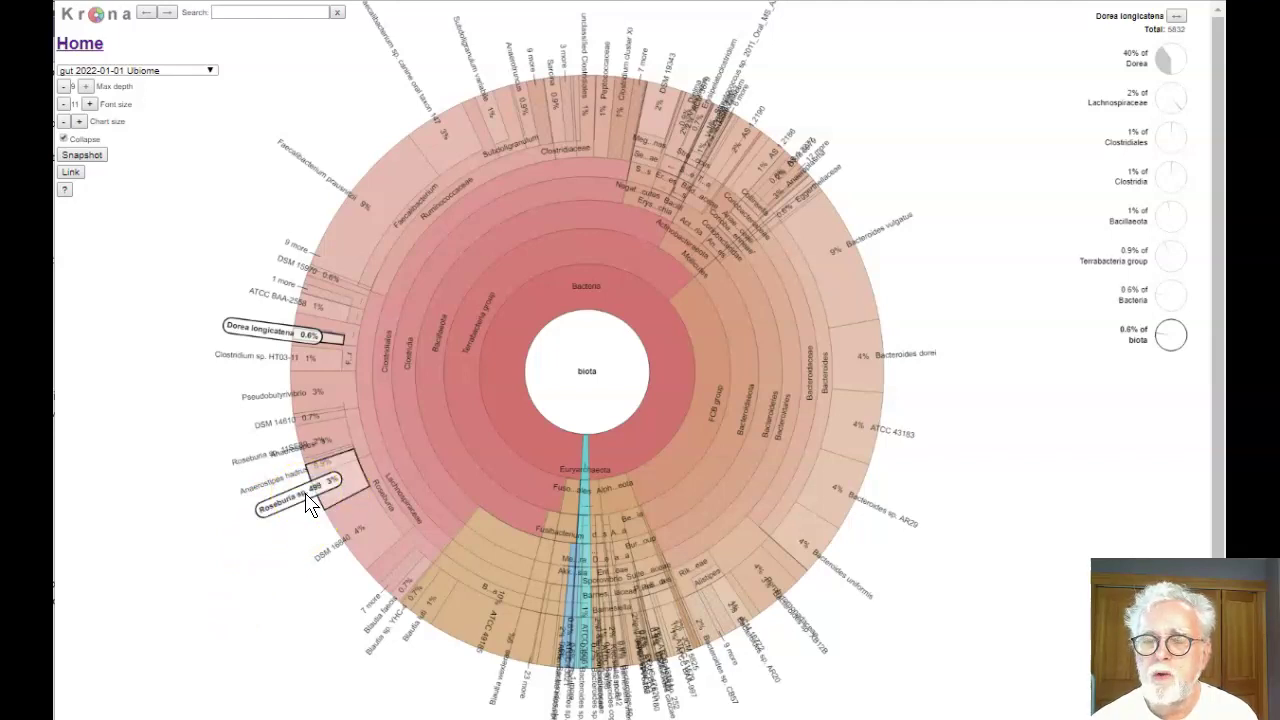
- Lower the max depth to 4 so the chart stops at Clostridia (53%) and Bacteroidota (30%)
click(63, 88)
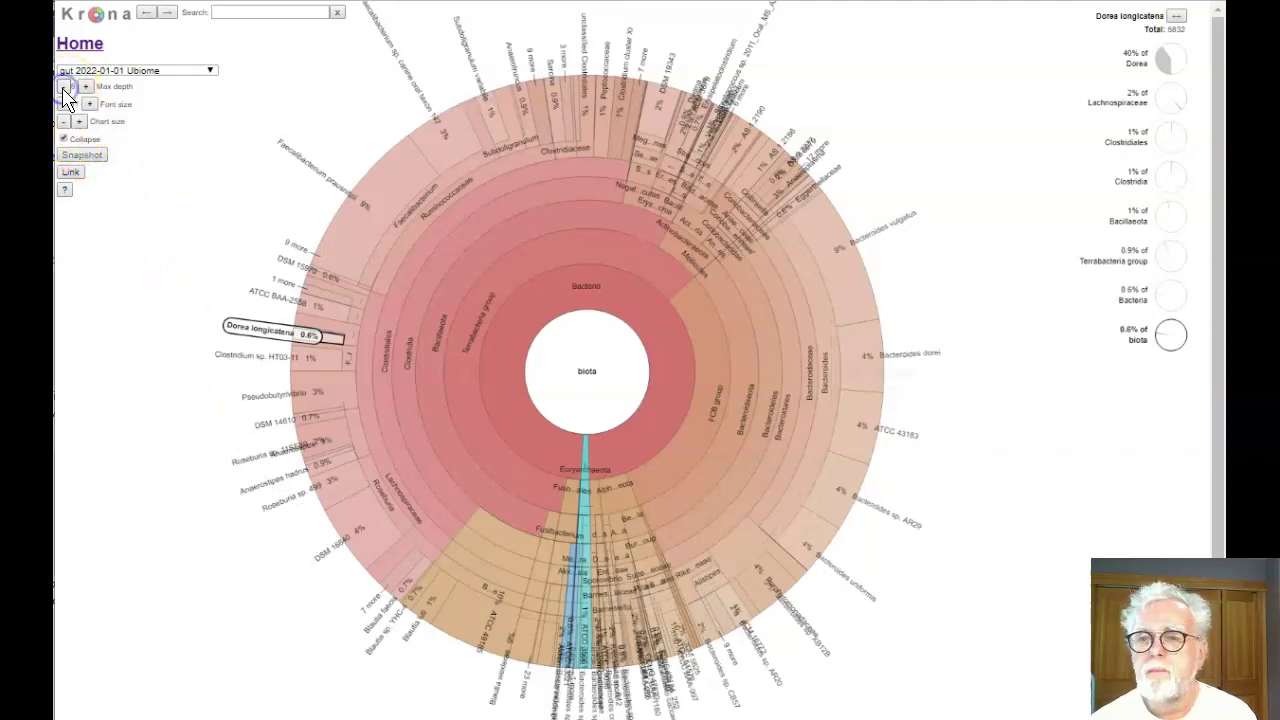
click(63, 88)
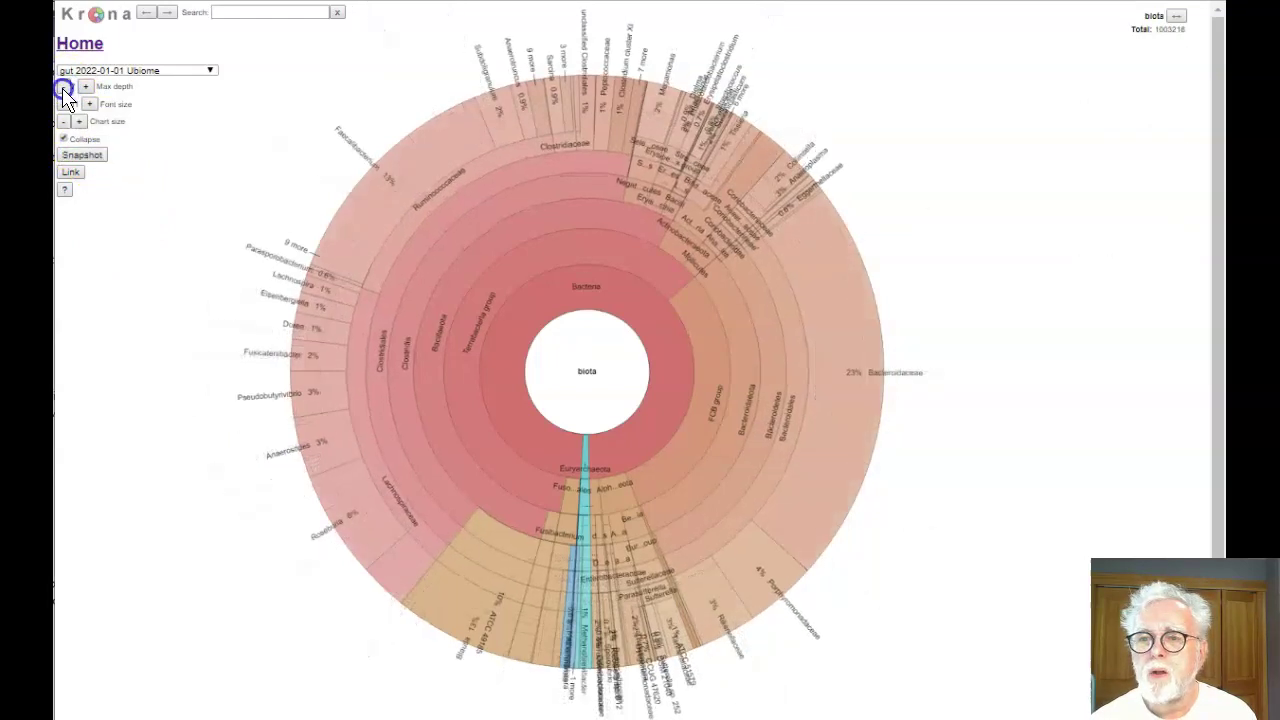
click(63, 88)
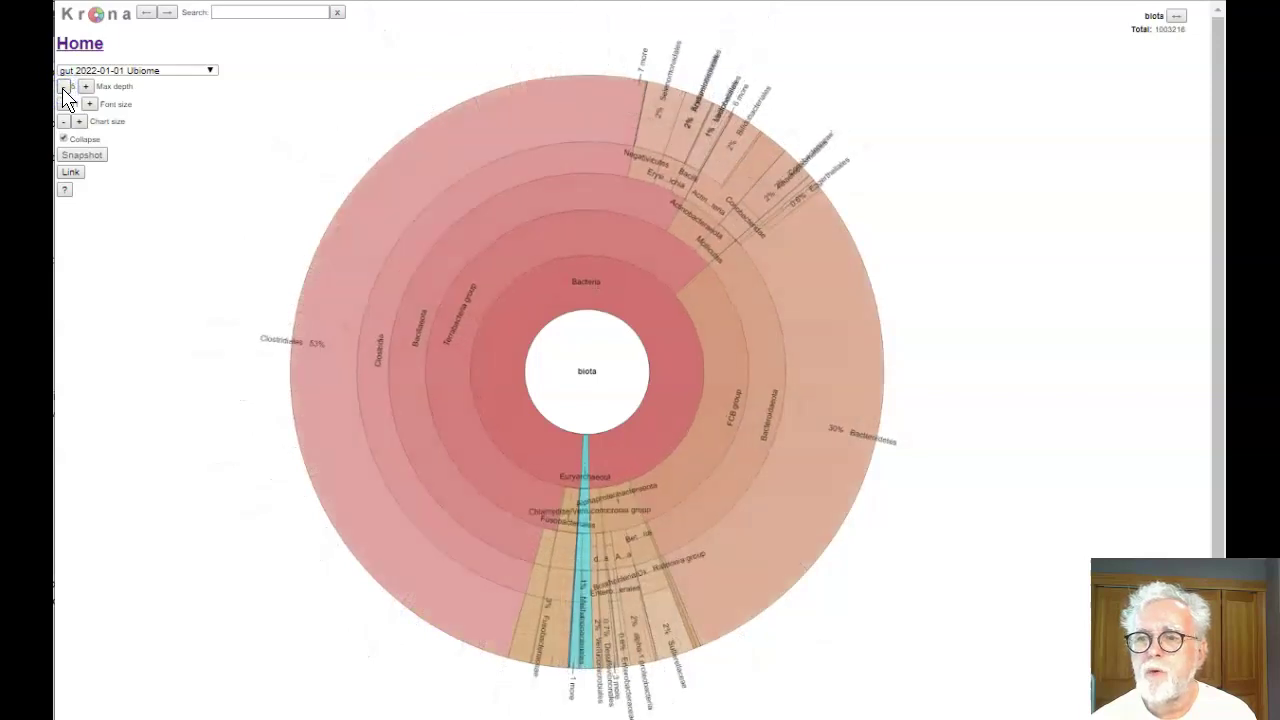
click(63, 88)
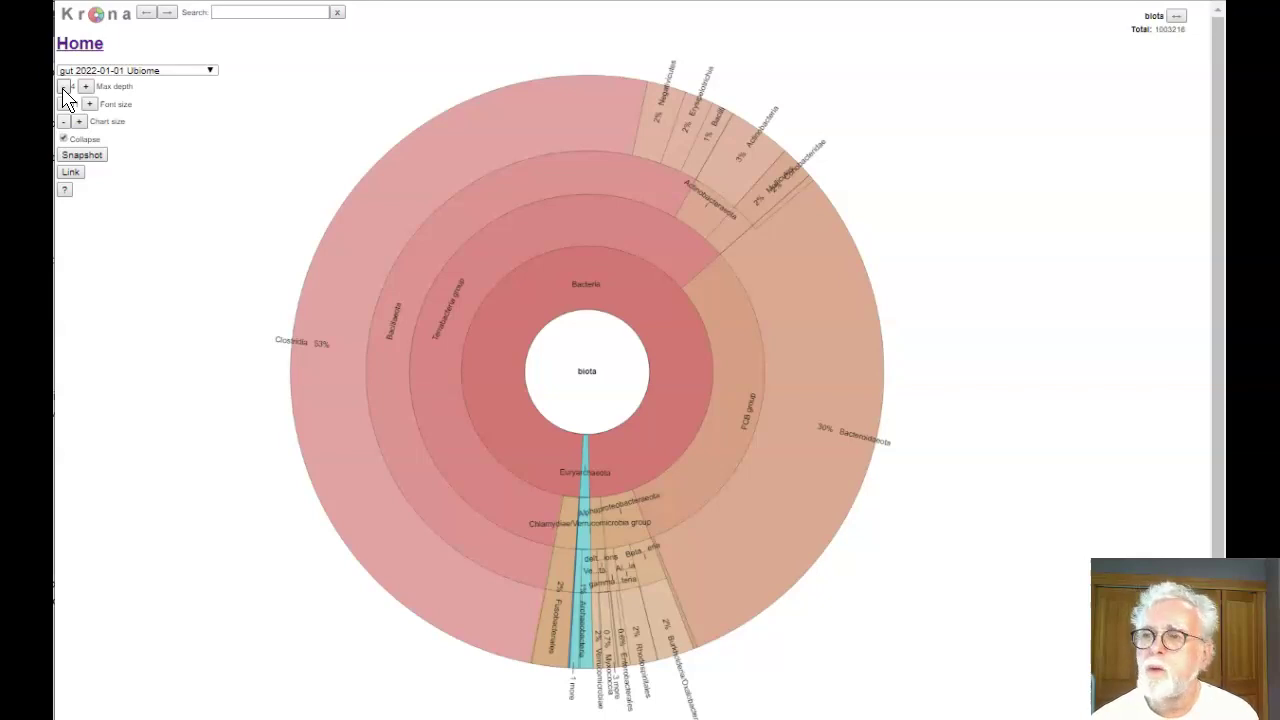
click(86, 87)
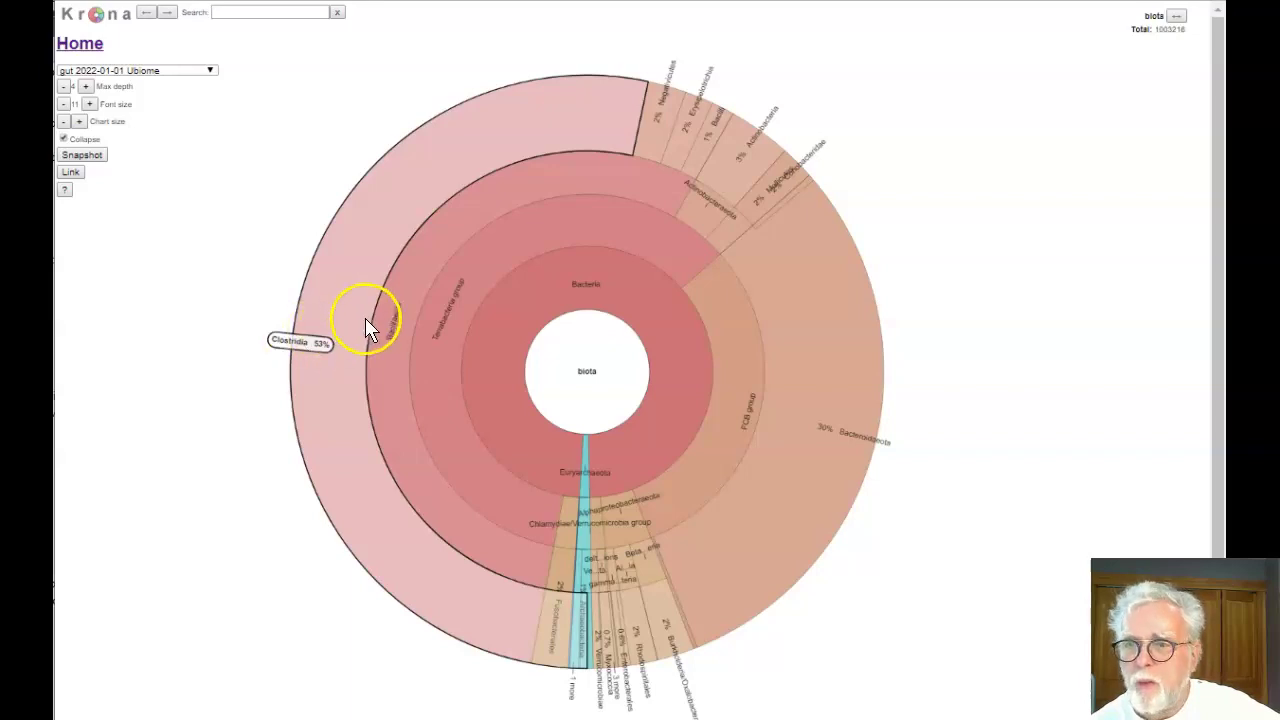
- Select Clostridia, then the Chlamydiae/Verrucomicrobia group under '1 more', showing 3% of biota
click(396, 326)
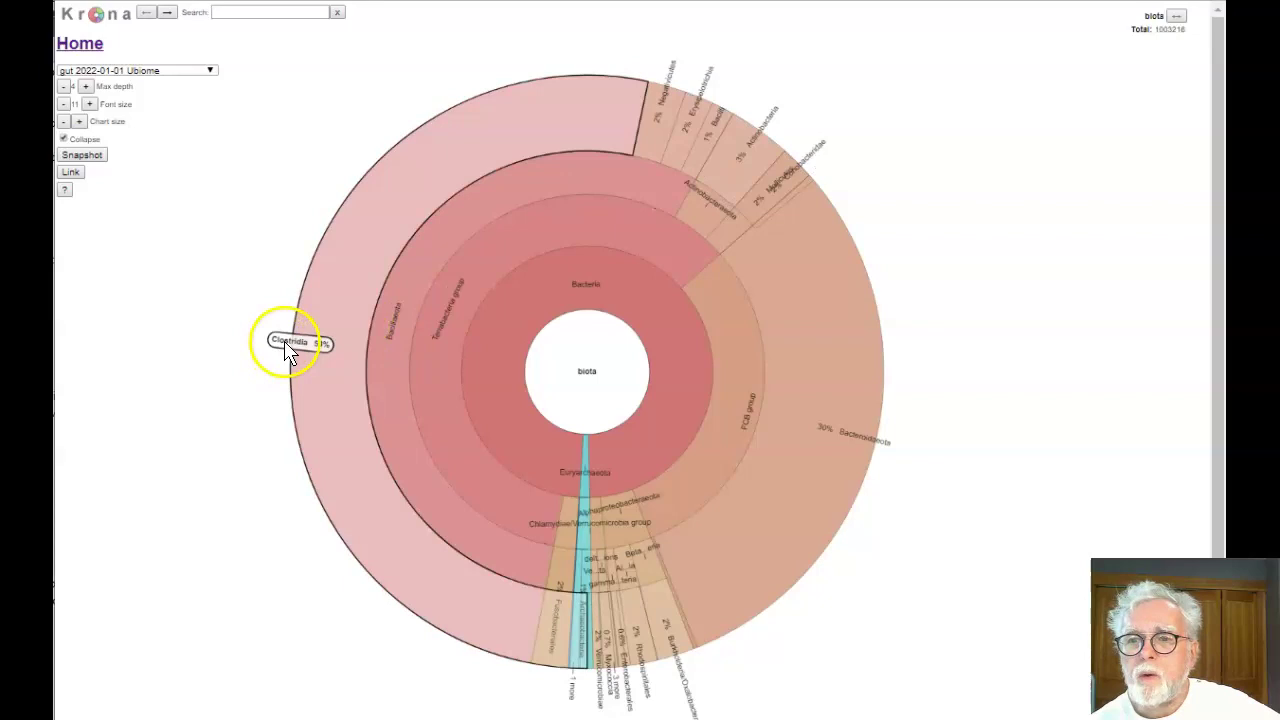
click(285, 345)
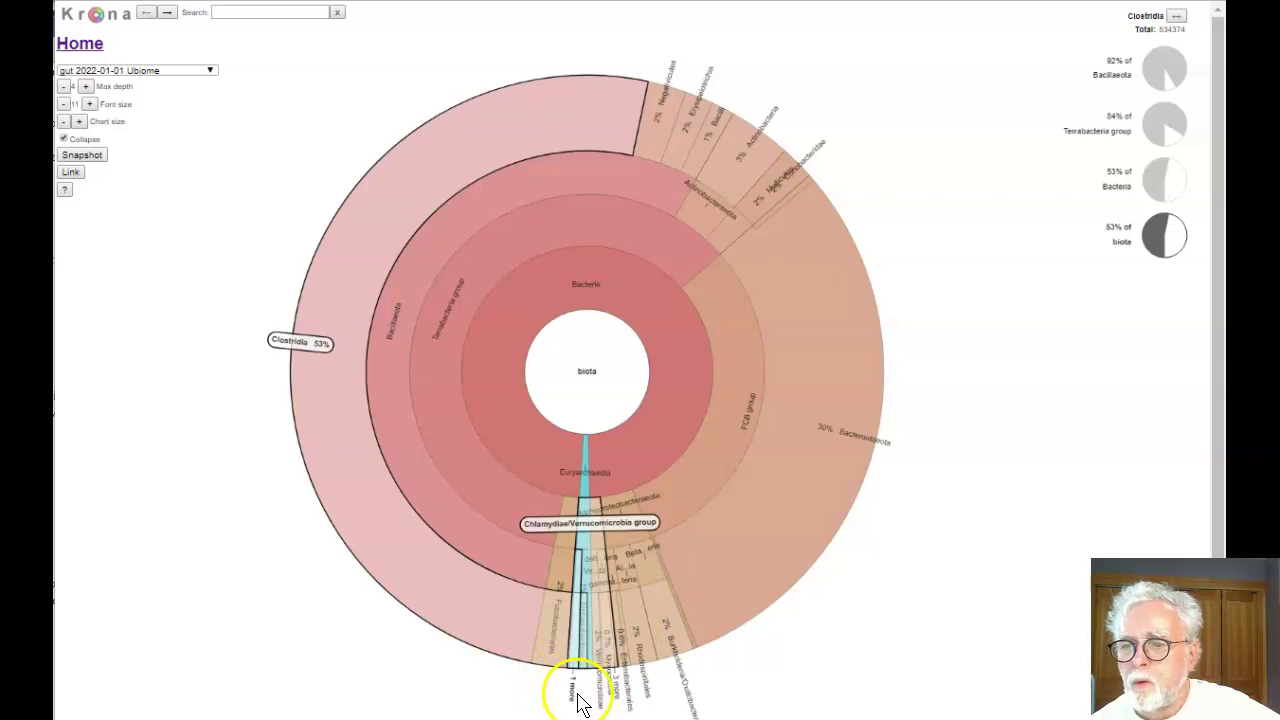
click(572, 700)
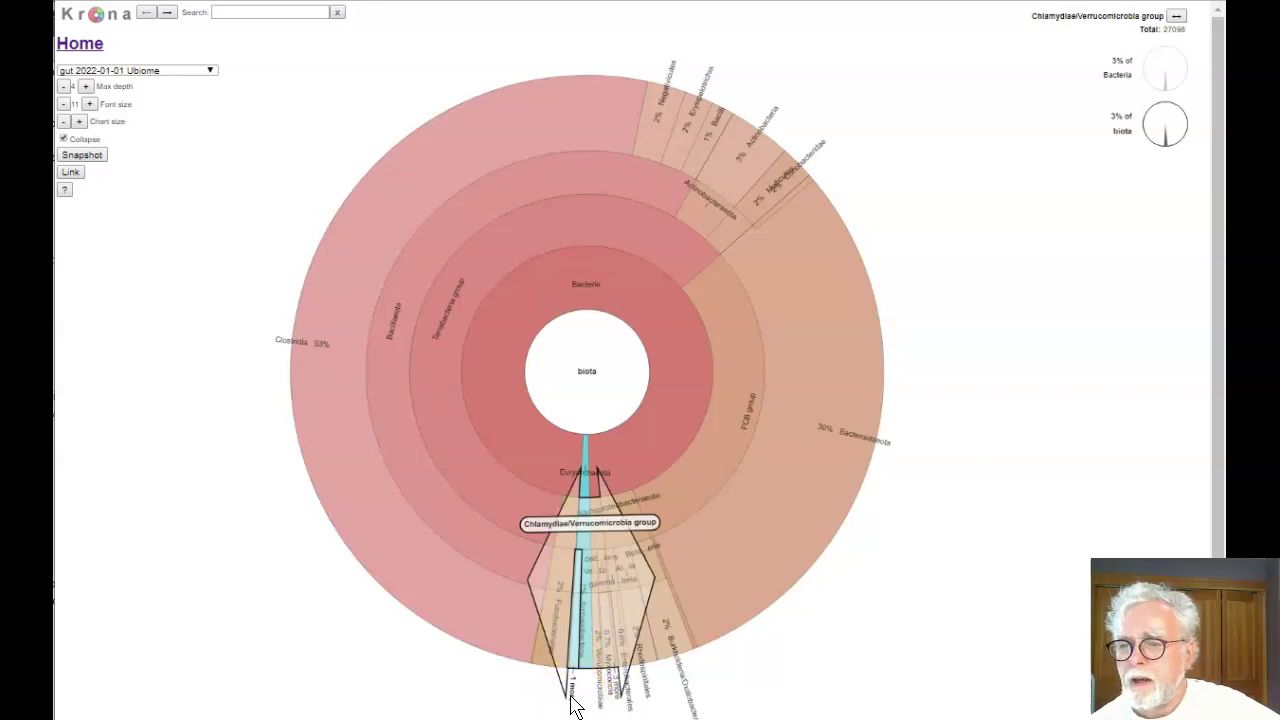
- Zoom into Chlamydiae/Verrucomicrobia, showing Verrucomicrobiae 70%, Lentisphaeria 21% and Opitutae 7%
click(573, 705)
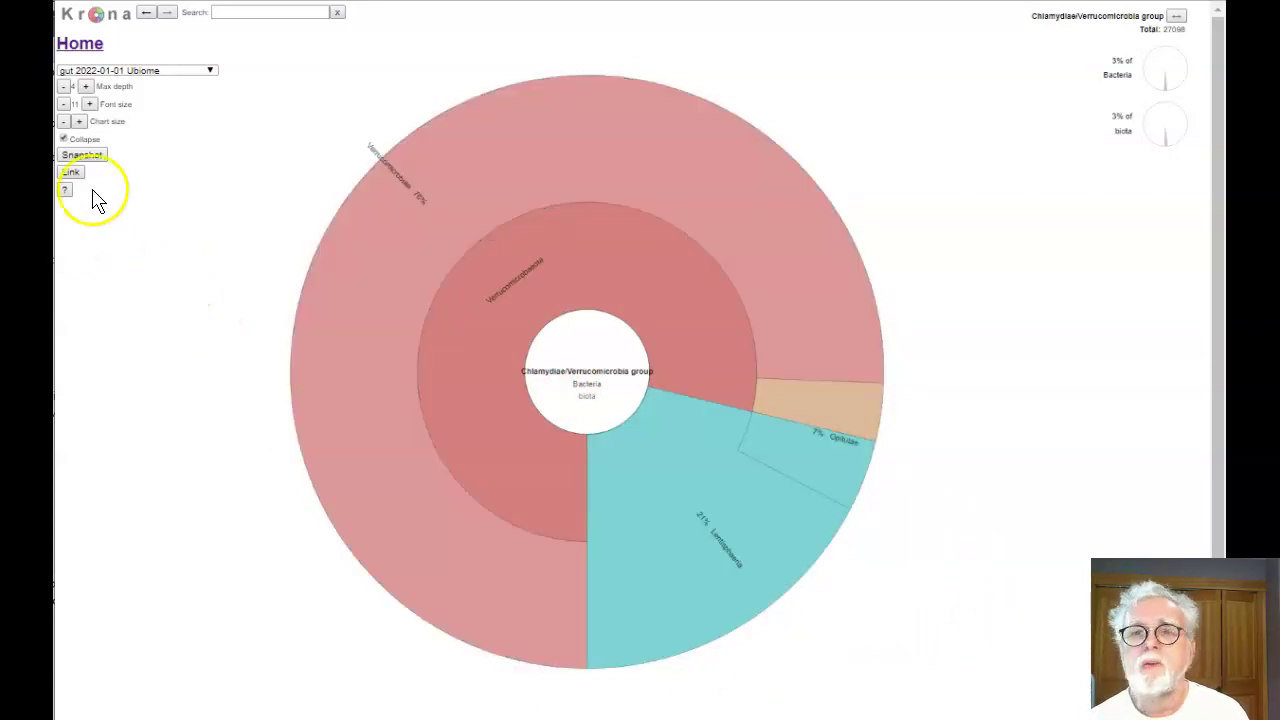
- Raise the max depth to reveal Akkermansia muciniphila (69%) and Victivallis (20%) in outer rings
click(86, 87)
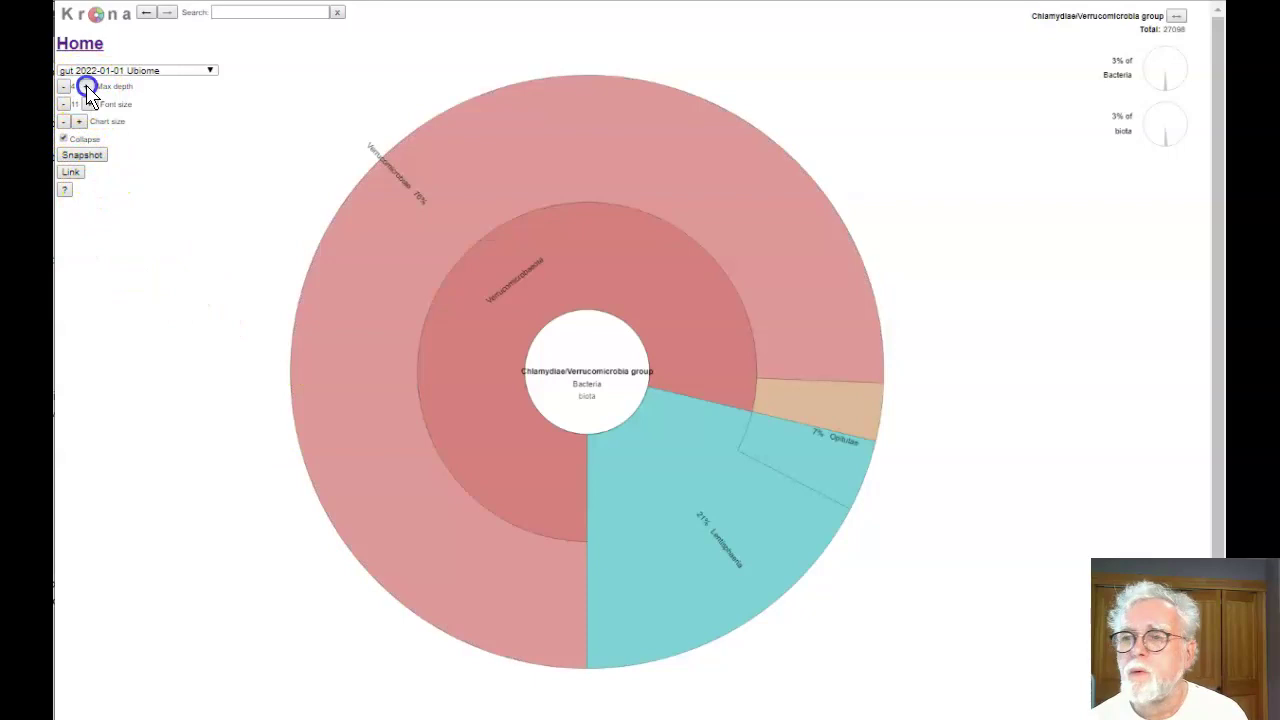
click(86, 88)
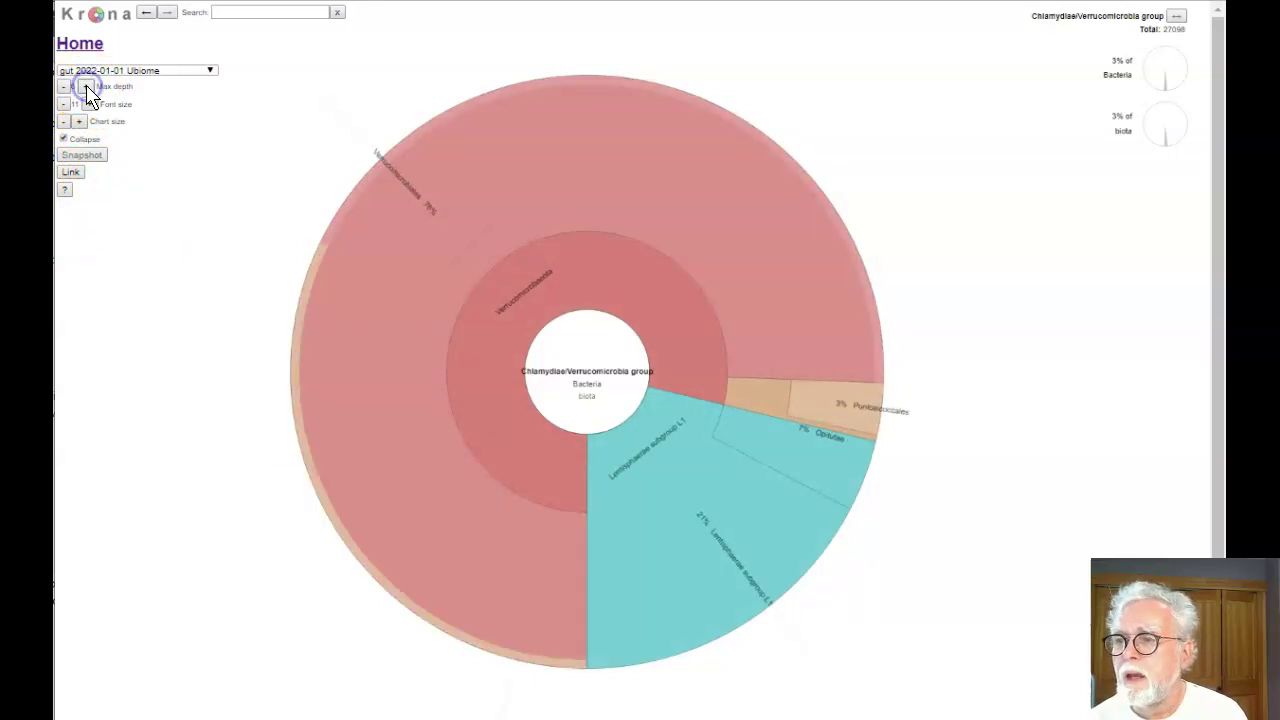
click(86, 88)
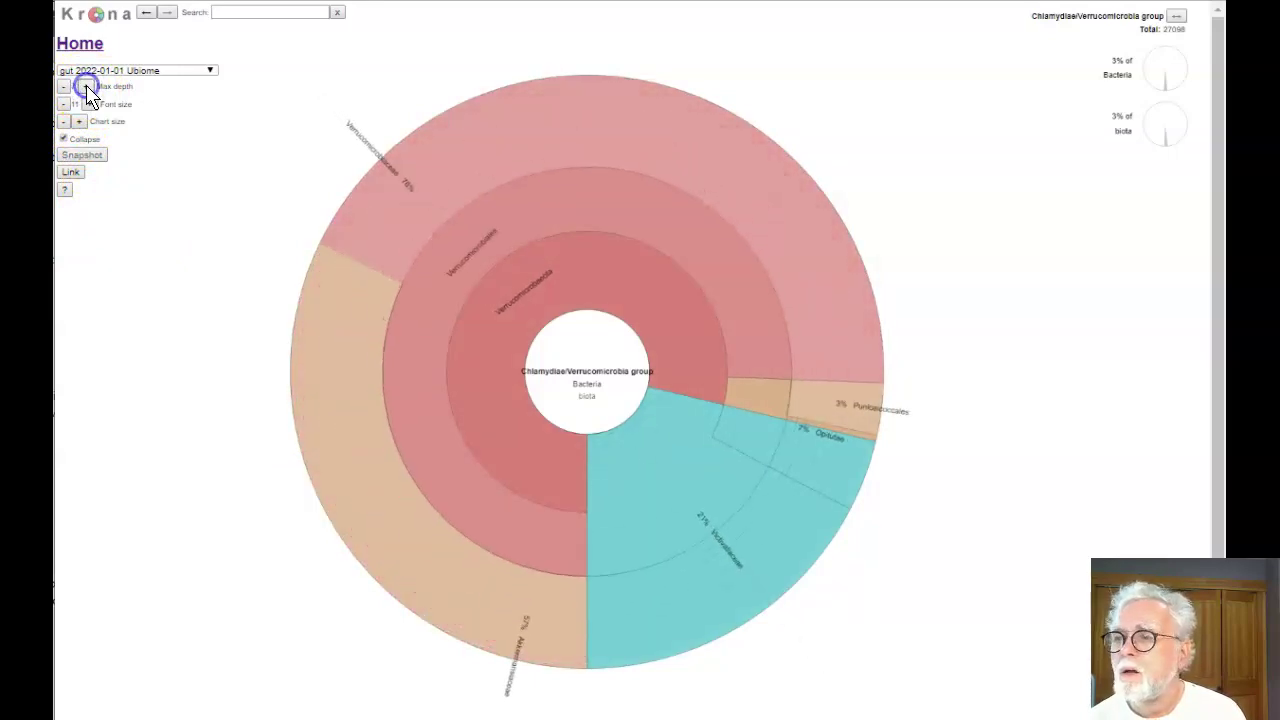
click(86, 88)
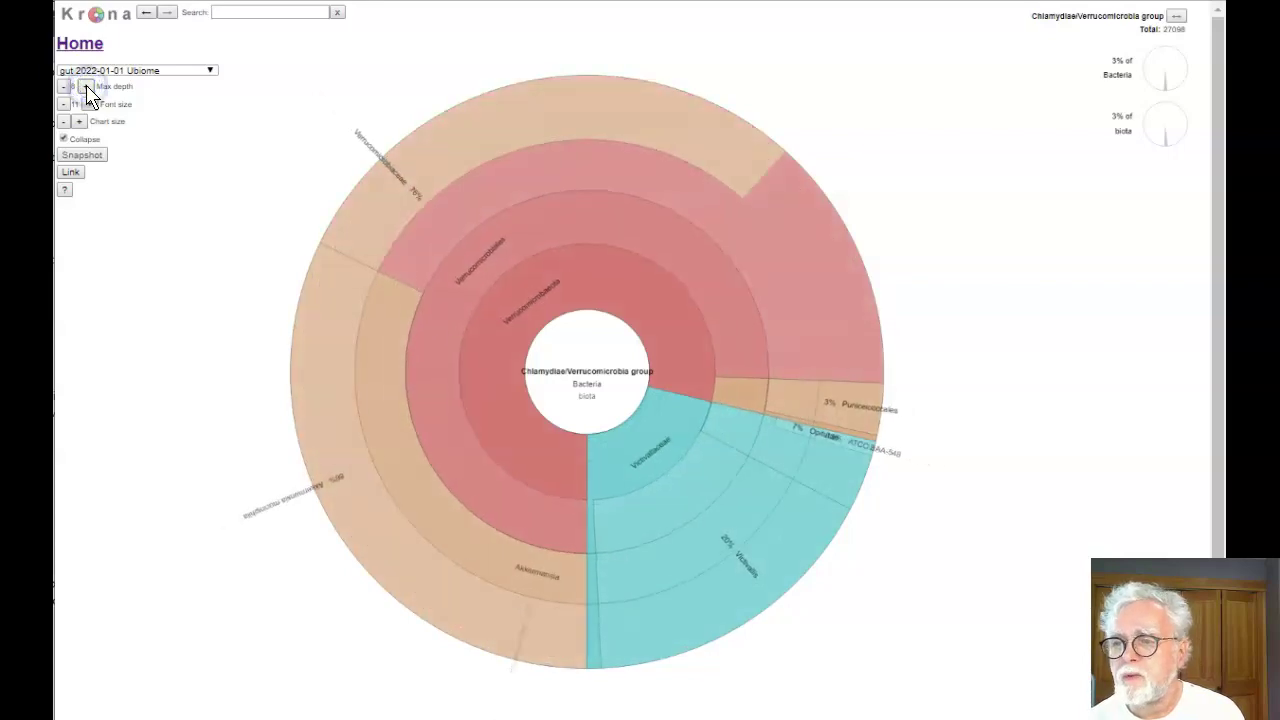
click(86, 88)
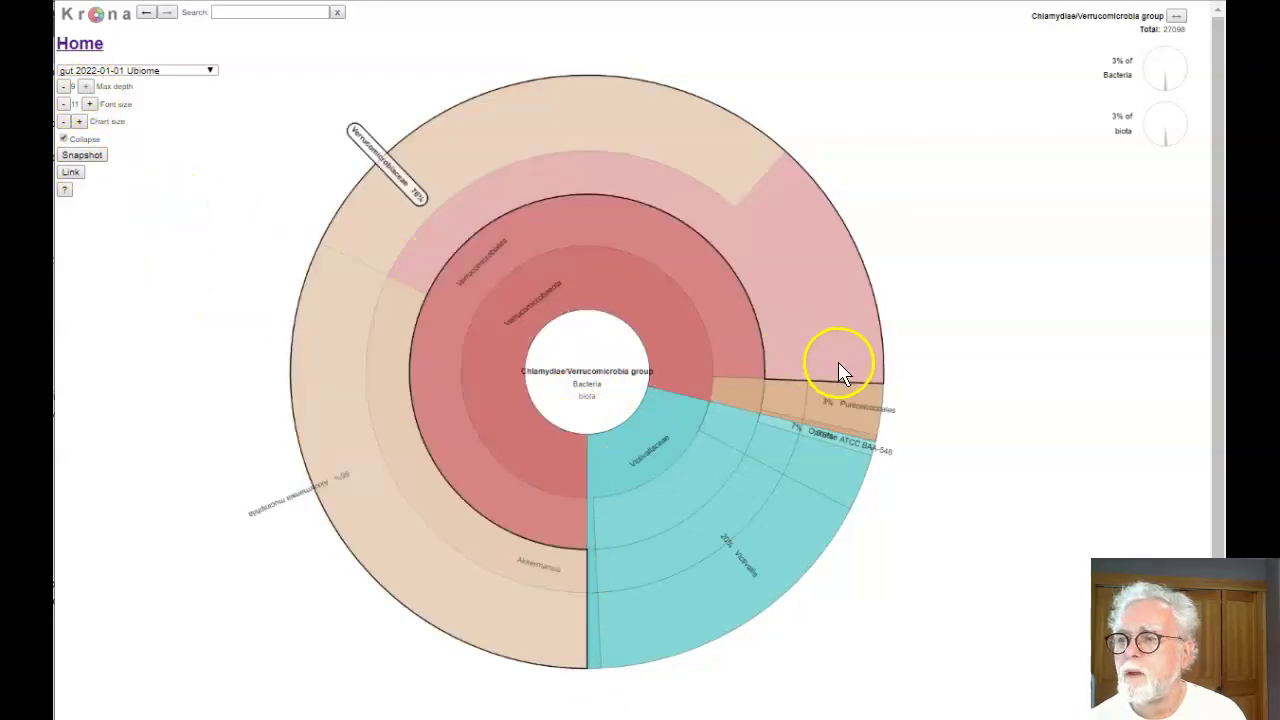
- Select ATCC BAA-548: 4% of Victivallis, 0.8% of Chlamydiae/Verrucomicrobia, 0.02% of biota
click(868, 447)
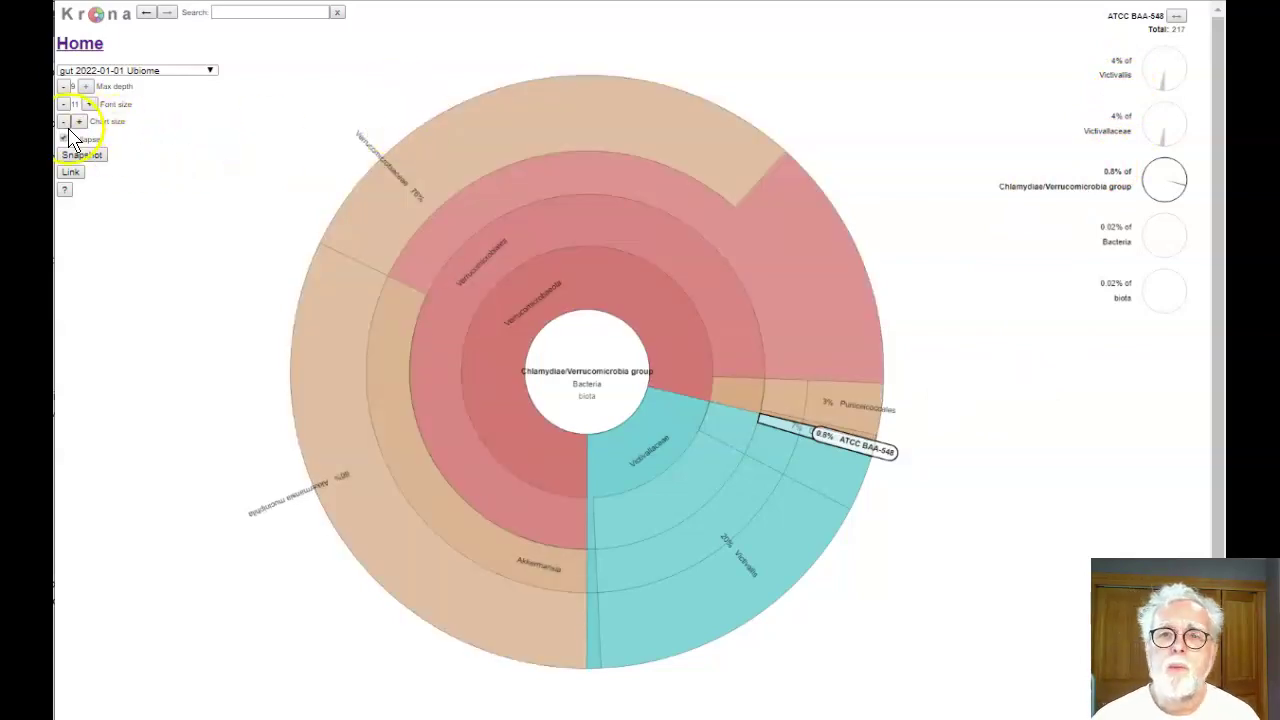
- Increase the chart size two steps and take a snapshot, then return to the enlarged chart
click(79, 121)
click(79, 121)
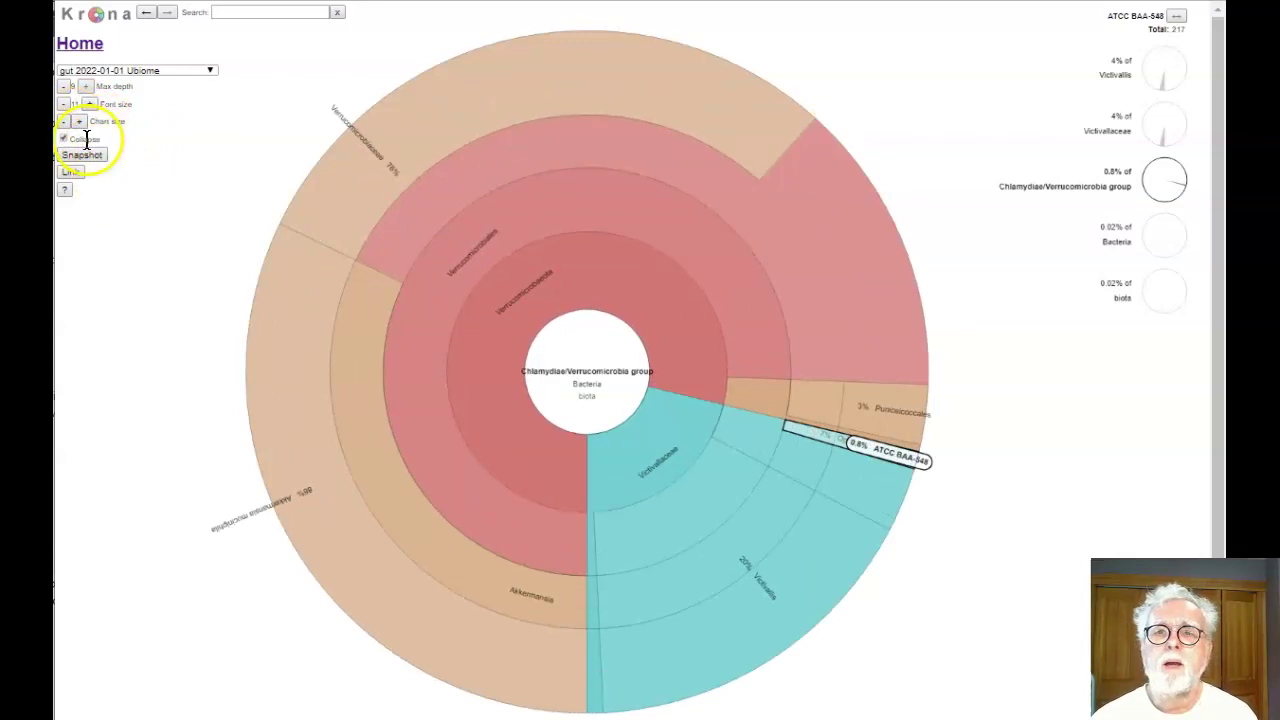
click(86, 157)
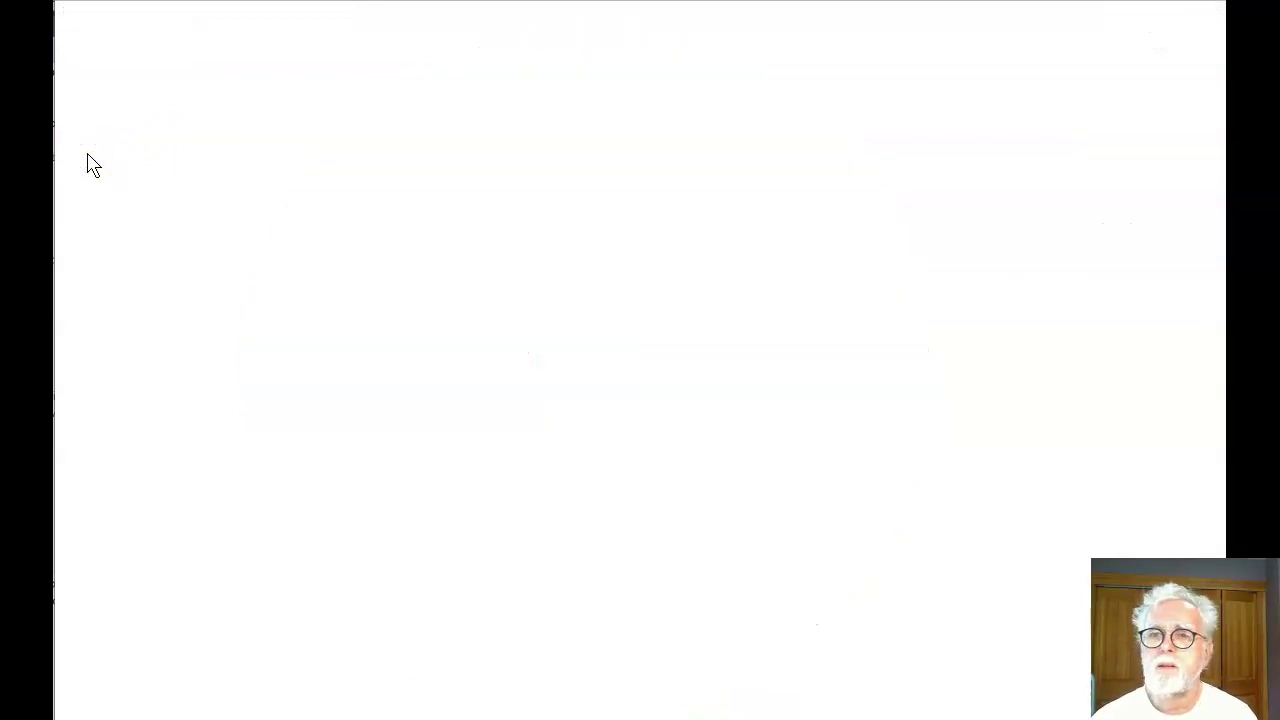
click(88, 163)
click(131, 500)
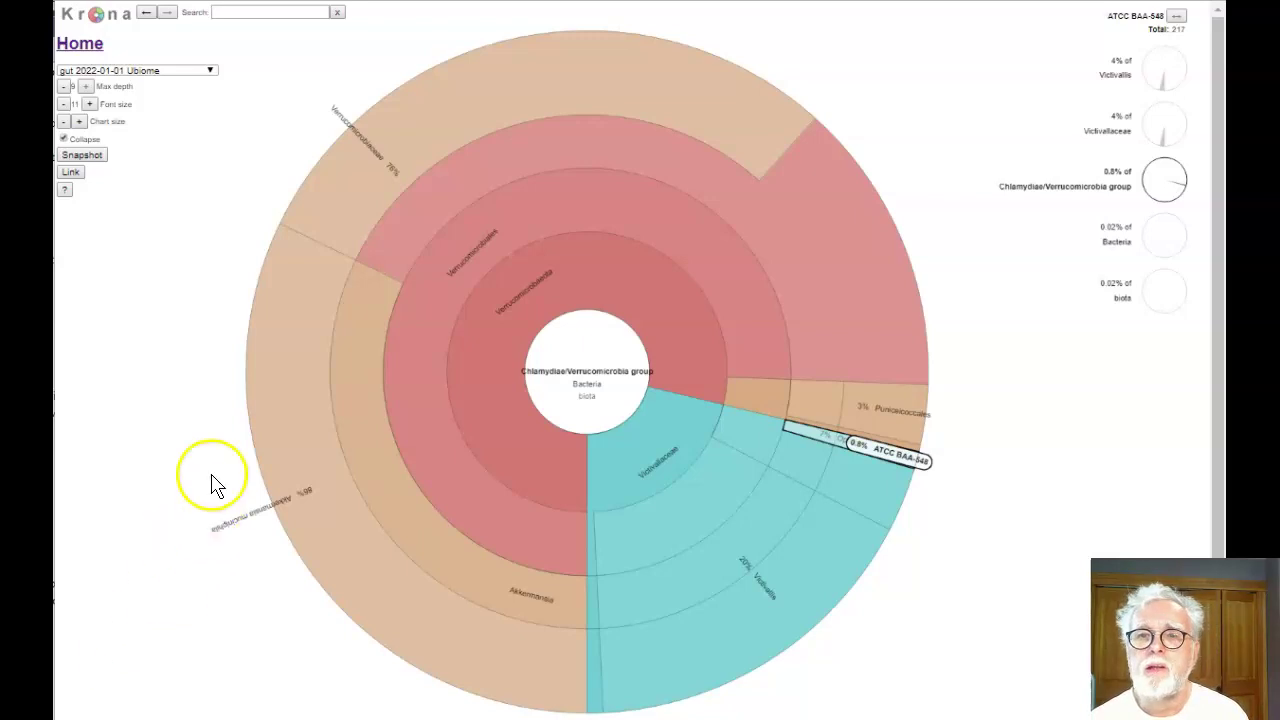
- Raise the label font size from 11 to 14
click(90, 104)
click(90, 104)
click(90, 104)
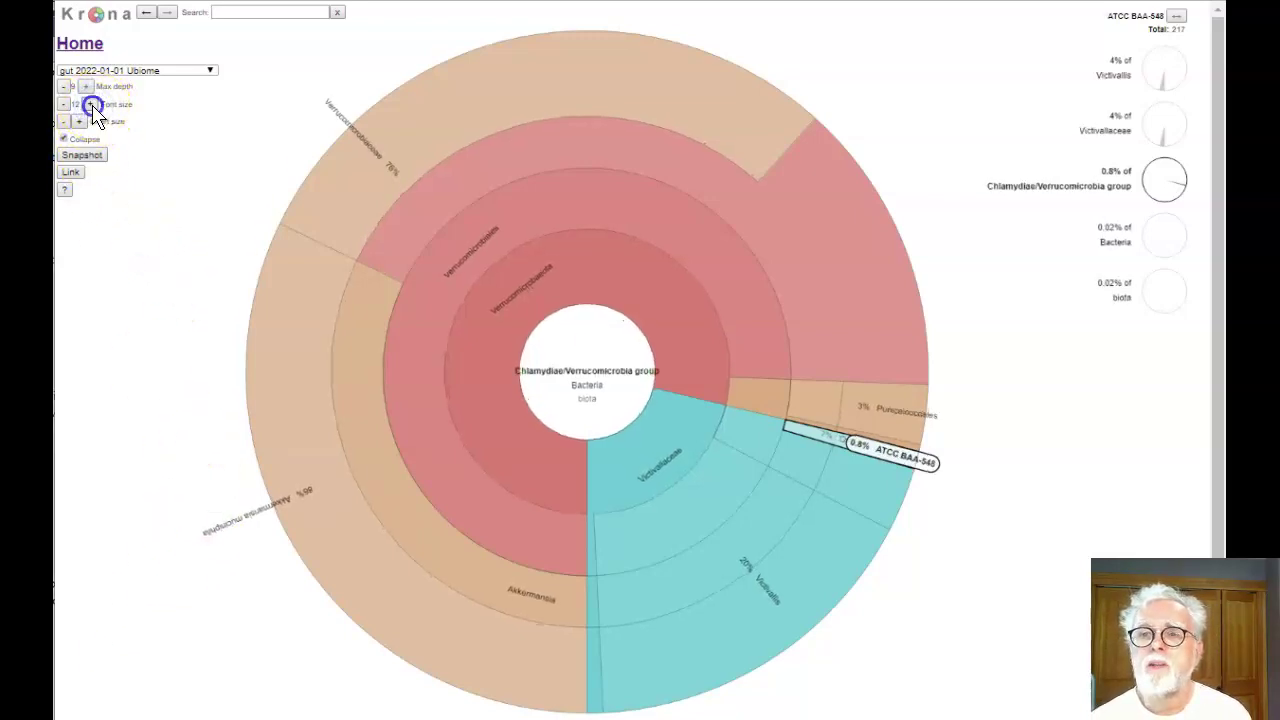
click(90, 104)
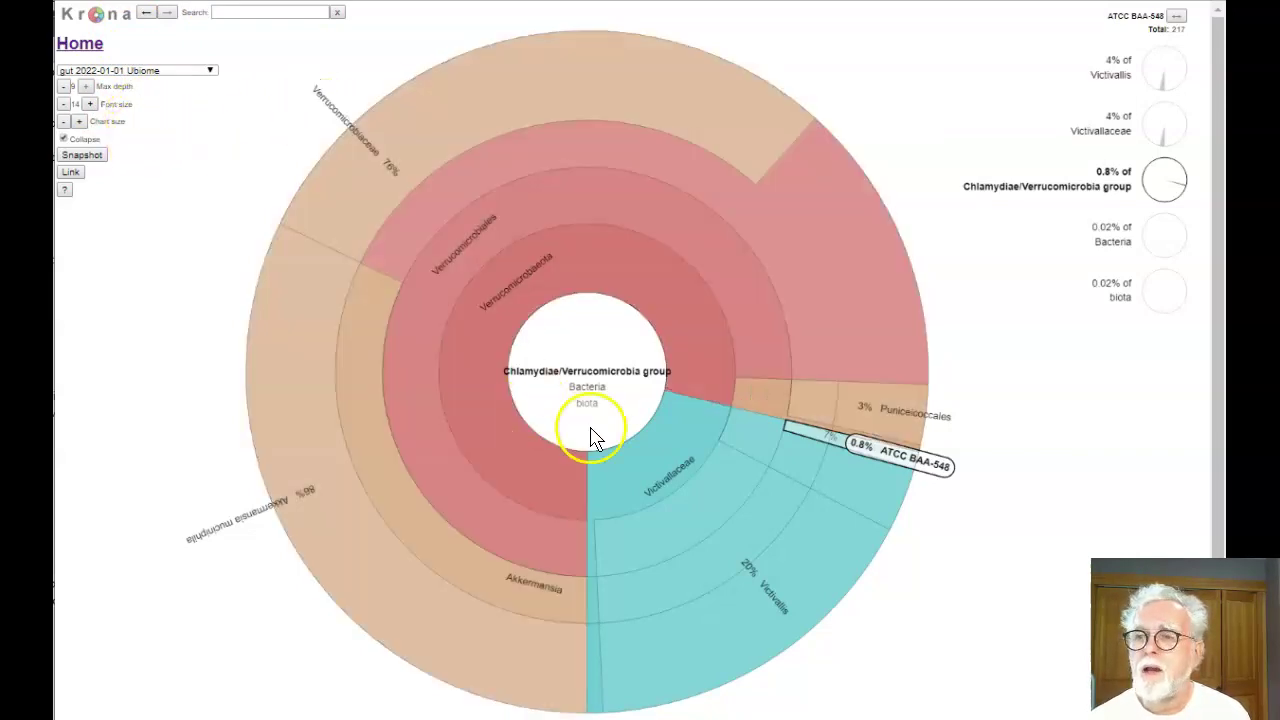
- Return to the biota root via the centre label, where Faecalibacterium prausnitzii shows 9%
click(586, 404)
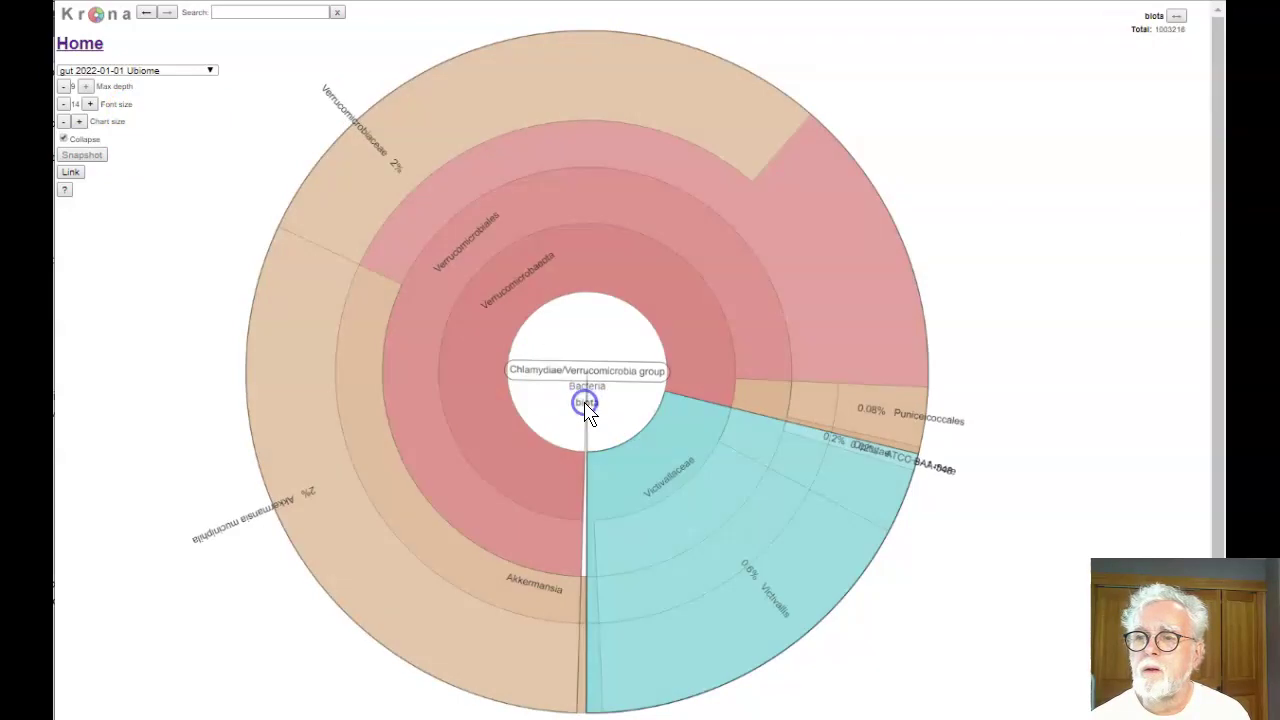
click(585, 377)
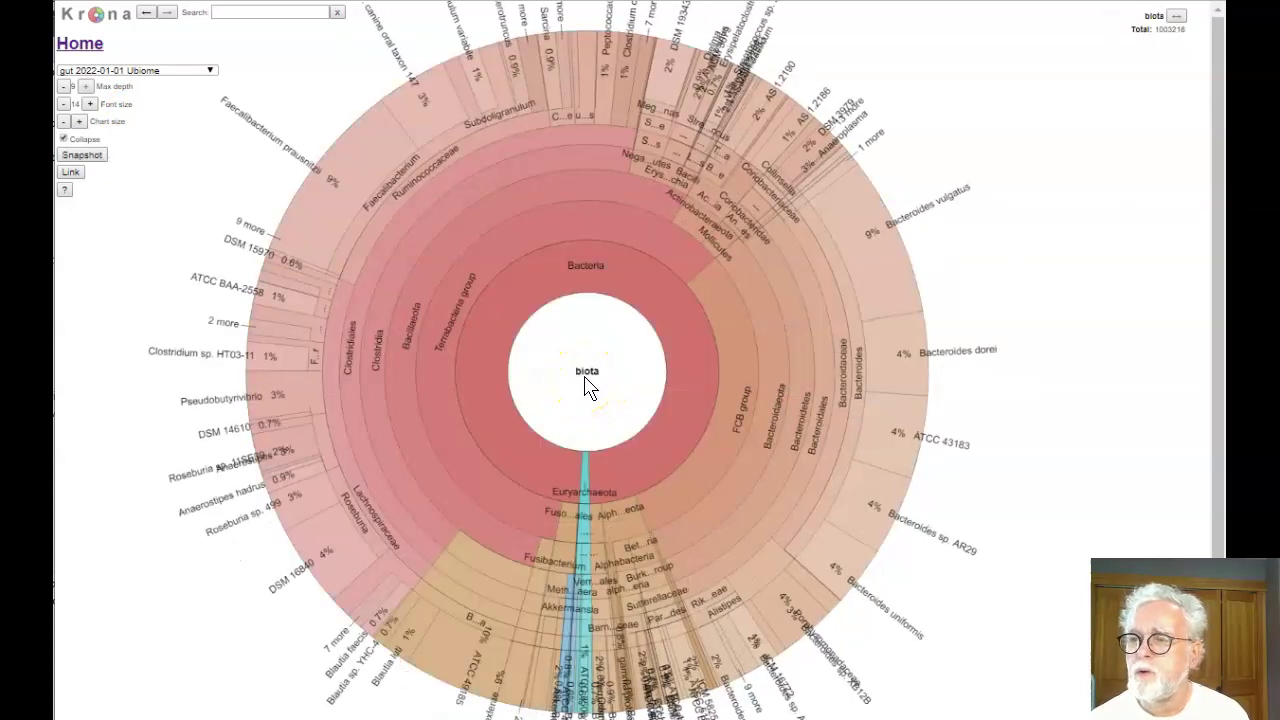
click(586, 412)
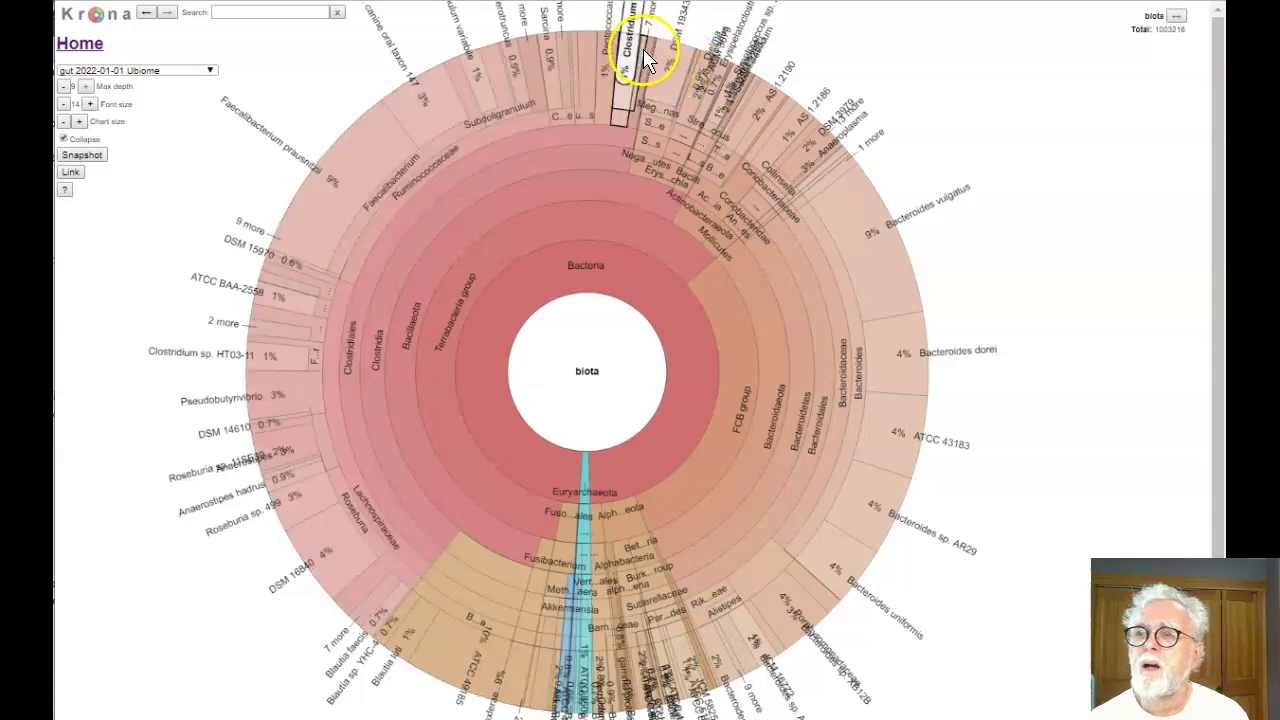
- Zoom into Clostridiales and view details for Robinsoniella sp. KNHs210 and Ruminococcaceae (32%)
click(646, 62)
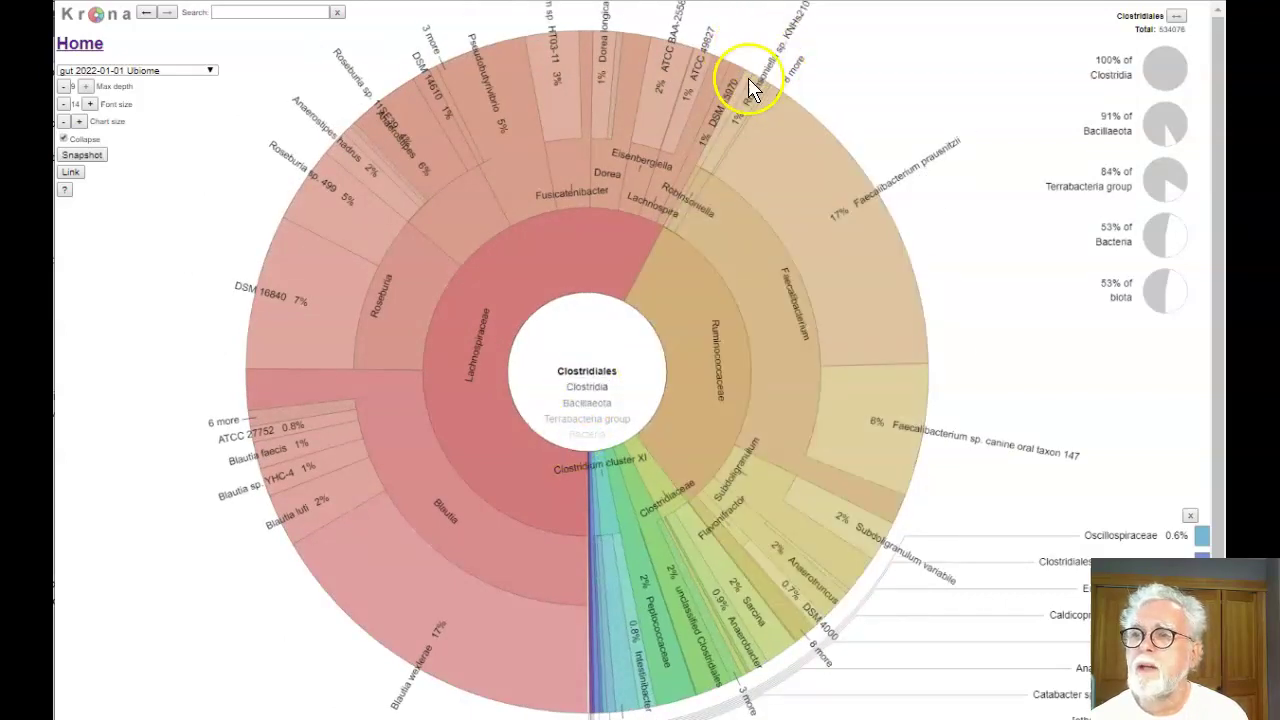
click(773, 72)
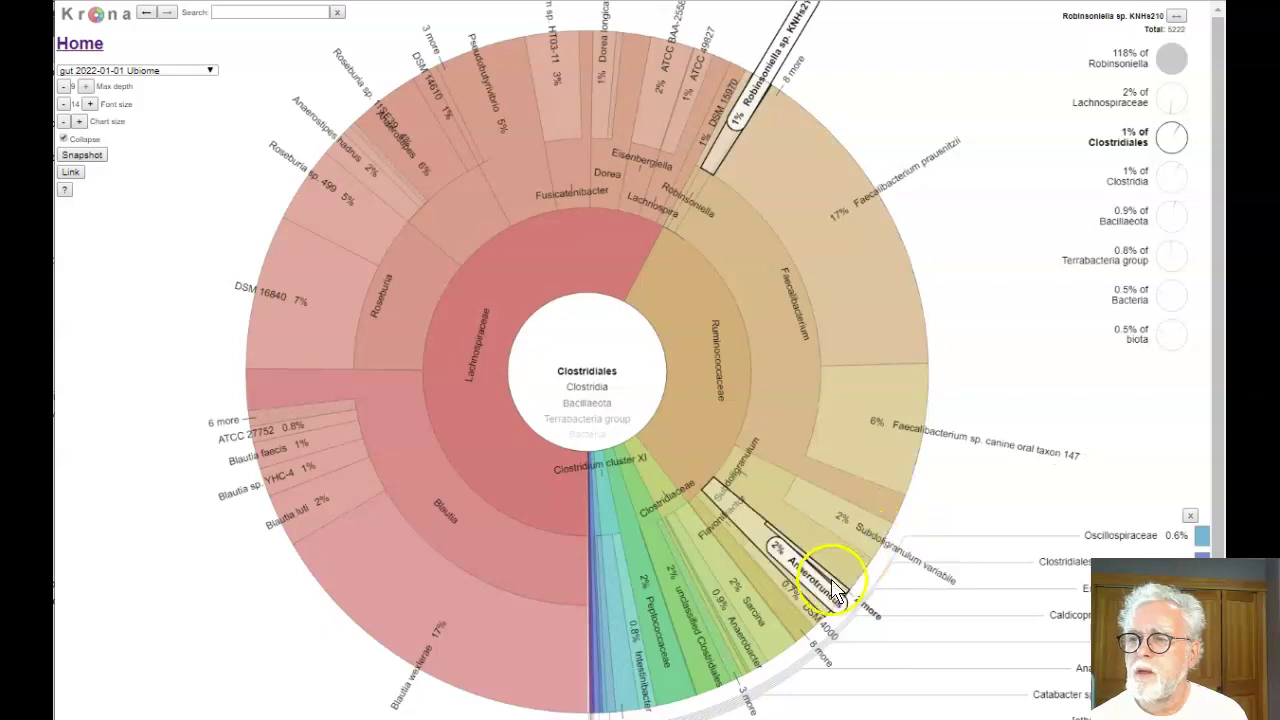
click(818, 655)
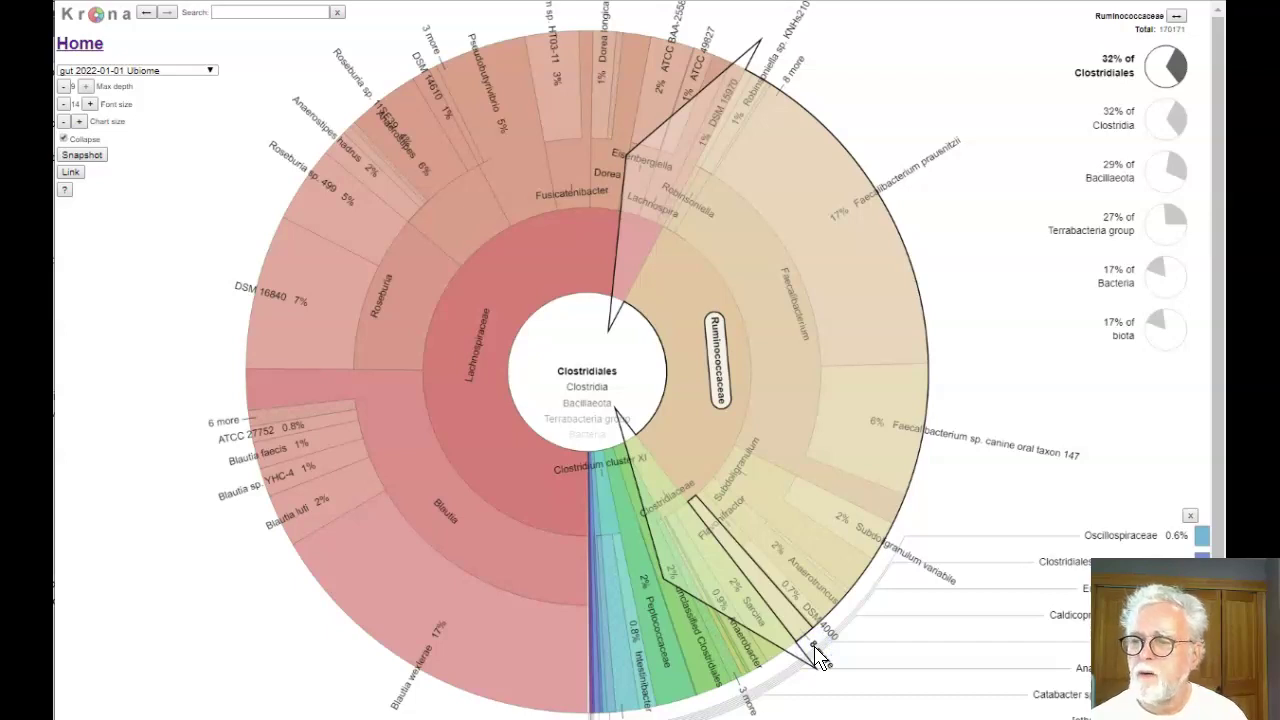
- Zoom into Ruminococcaceae, showing Faecalibacterium prausnitzii 53% and Subdoligranulum variabile 6%
click(818, 655)
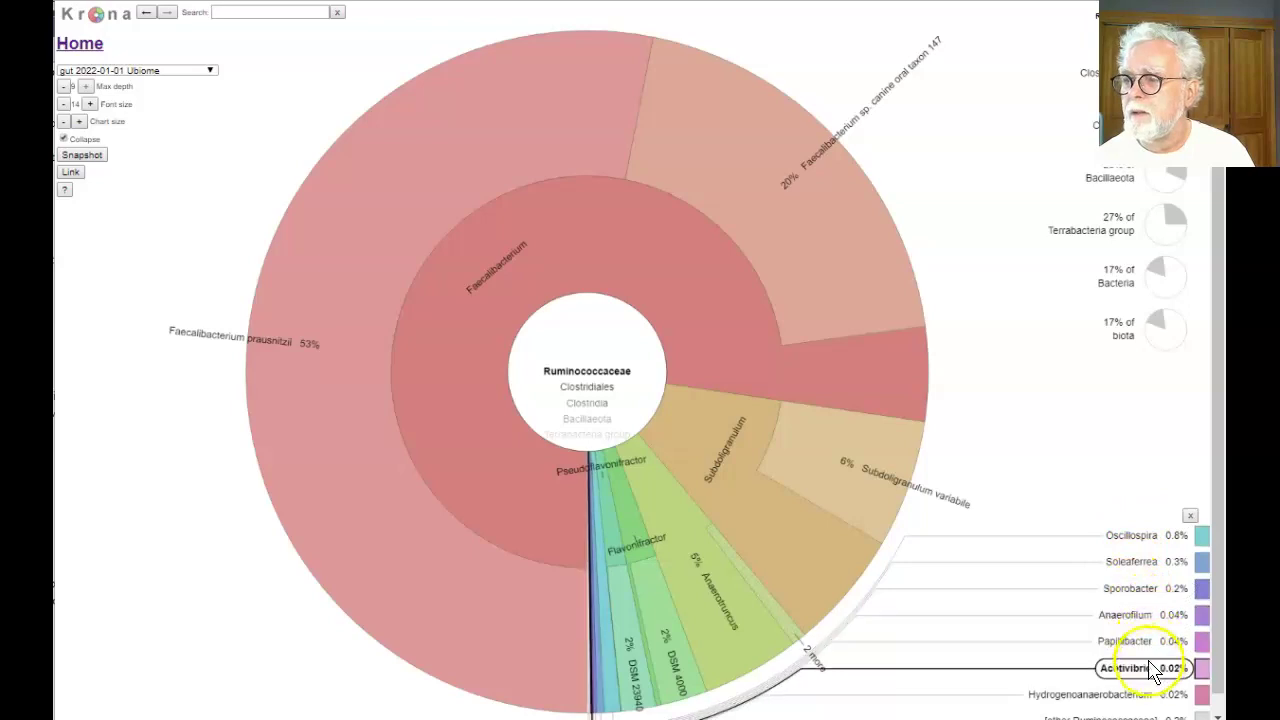
scroll(1219, 688, down, 1)
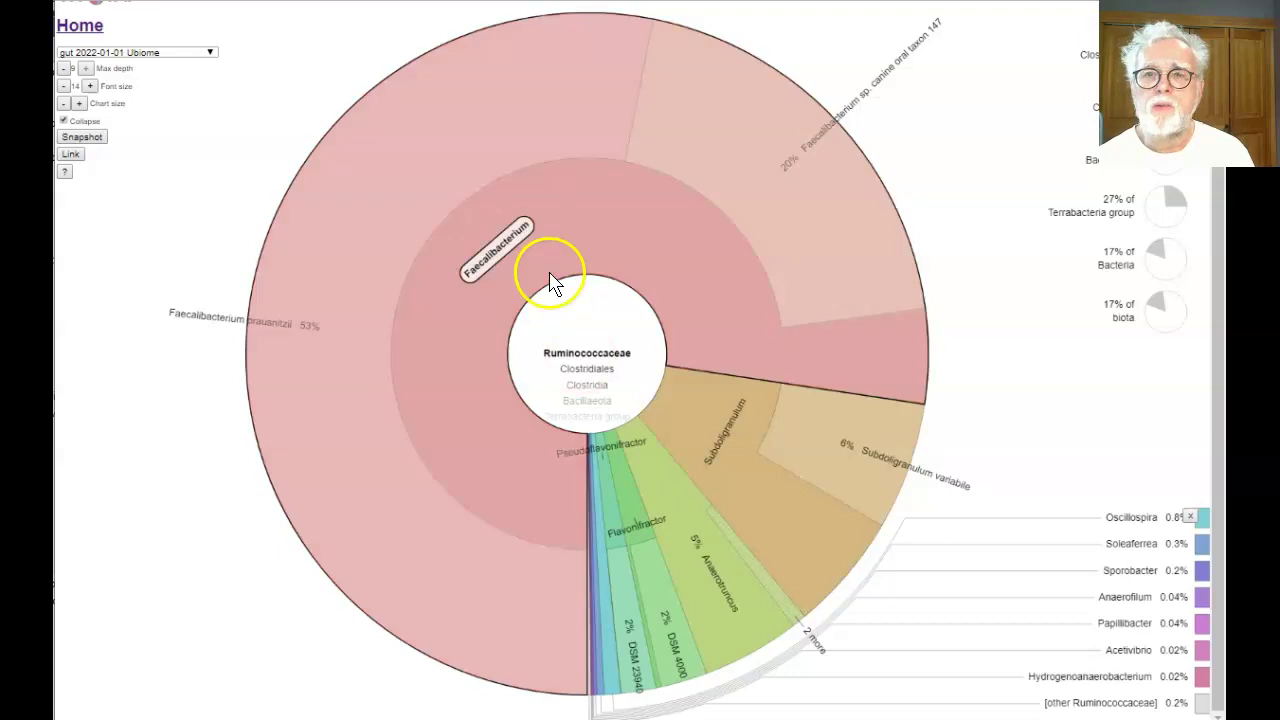
- Lower the maximum depth twice and zoom back out to the Terrabacteria group
click(63, 69)
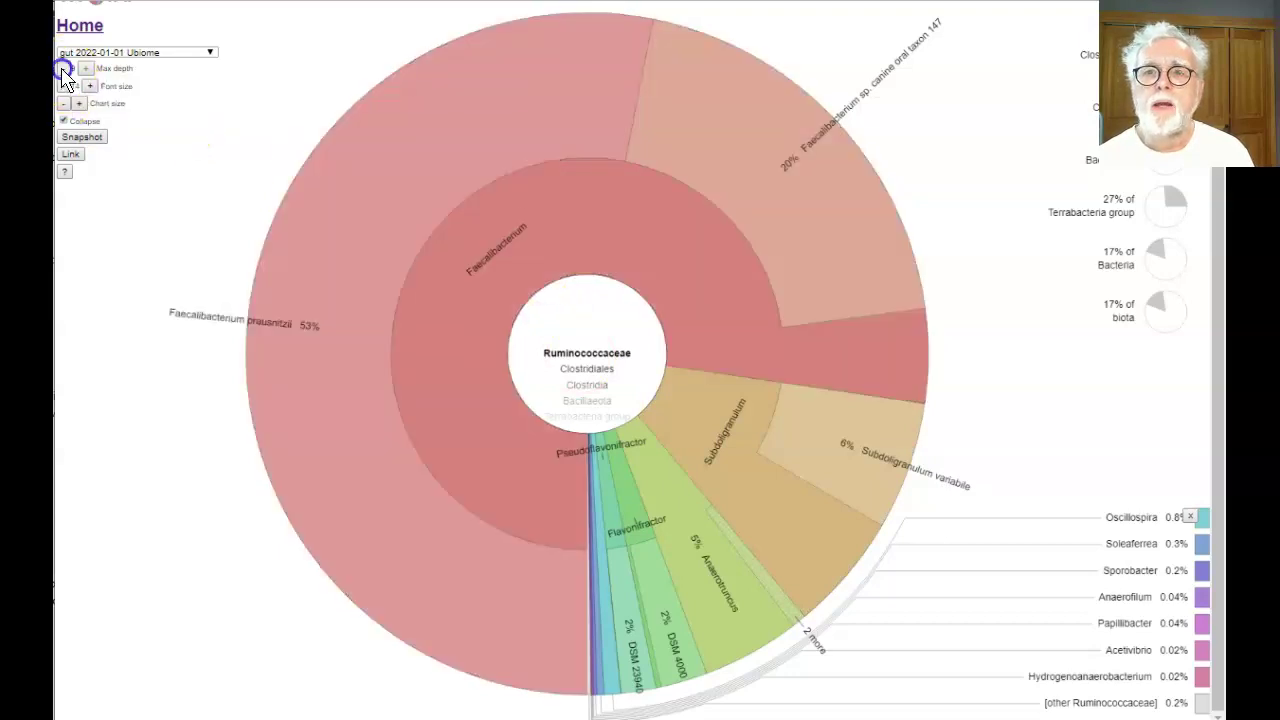
click(63, 69)
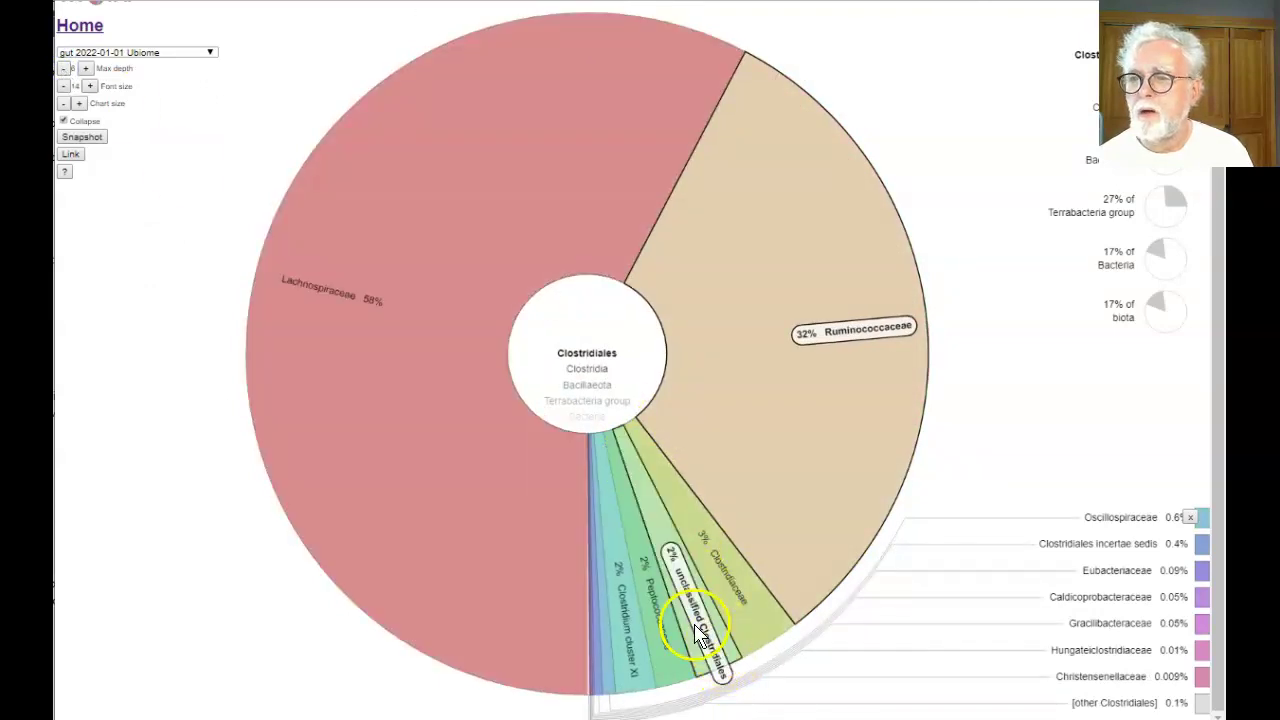
click(595, 402)
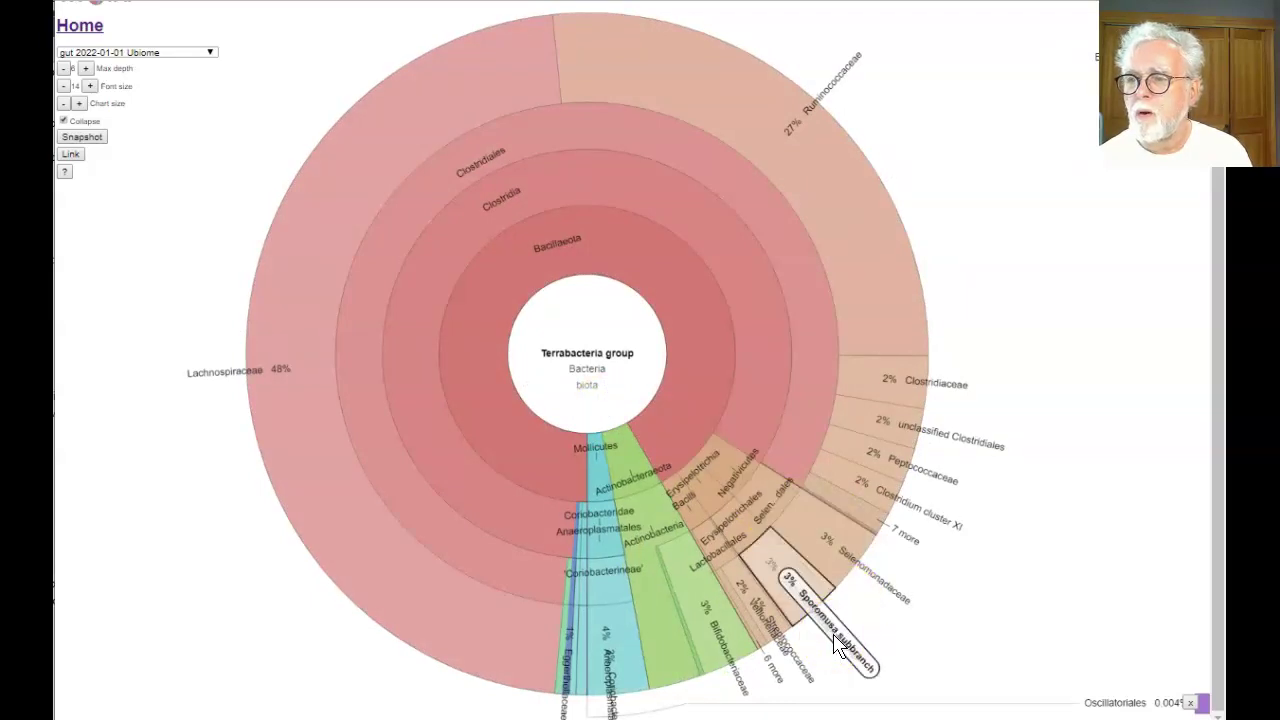
- Check Selenomonadaceae and the Sporomusa subbranch, 3% of Terrabacteria group and 2% of biota
click(886, 587)
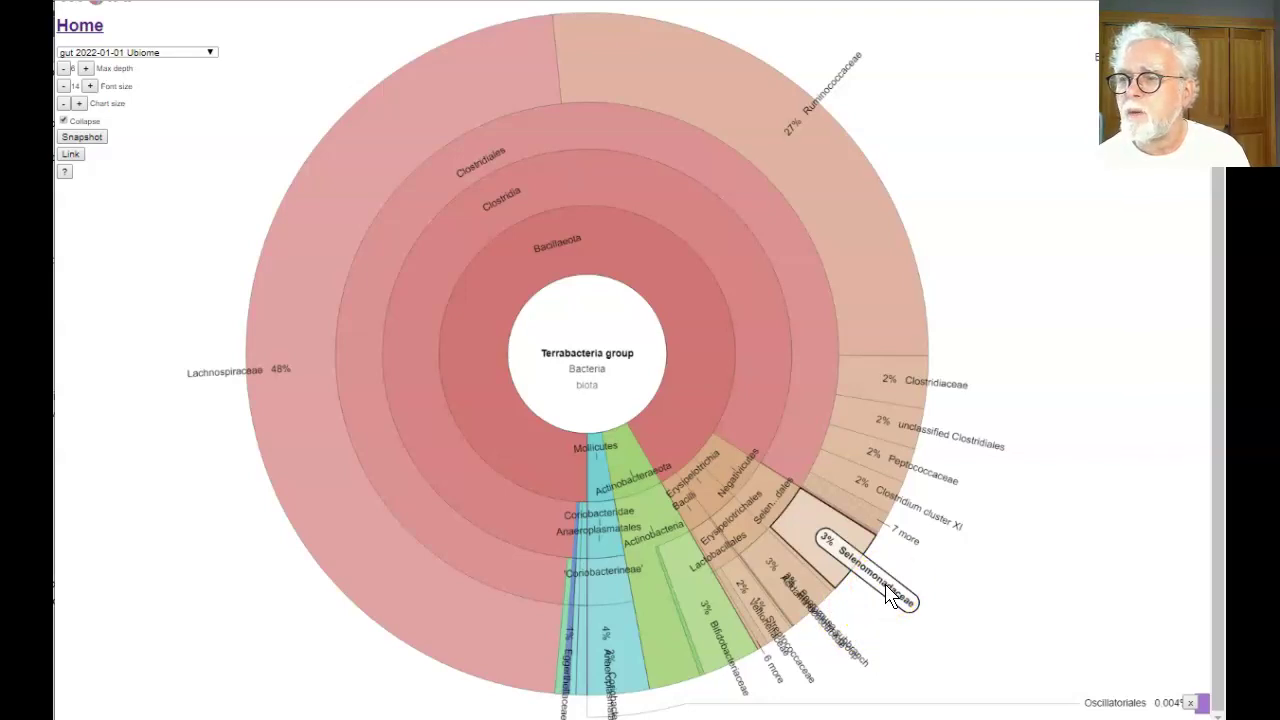
click(868, 668)
click(842, 645)
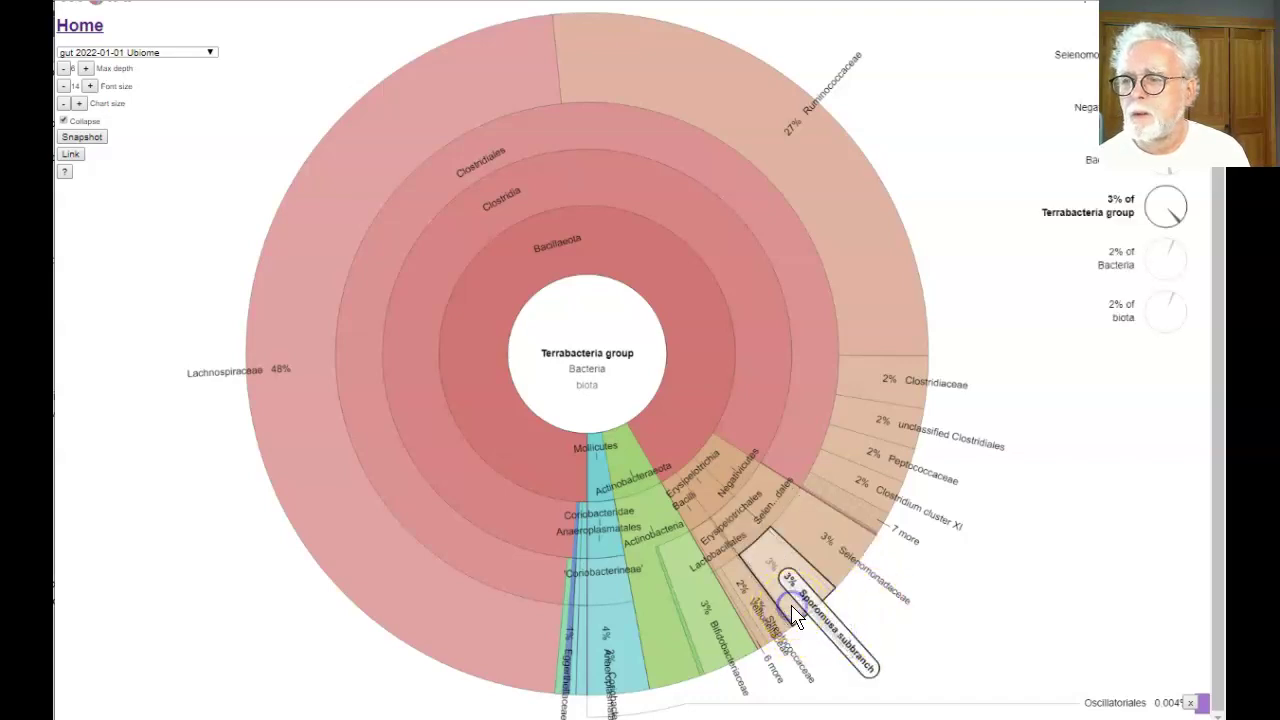
click(820, 612)
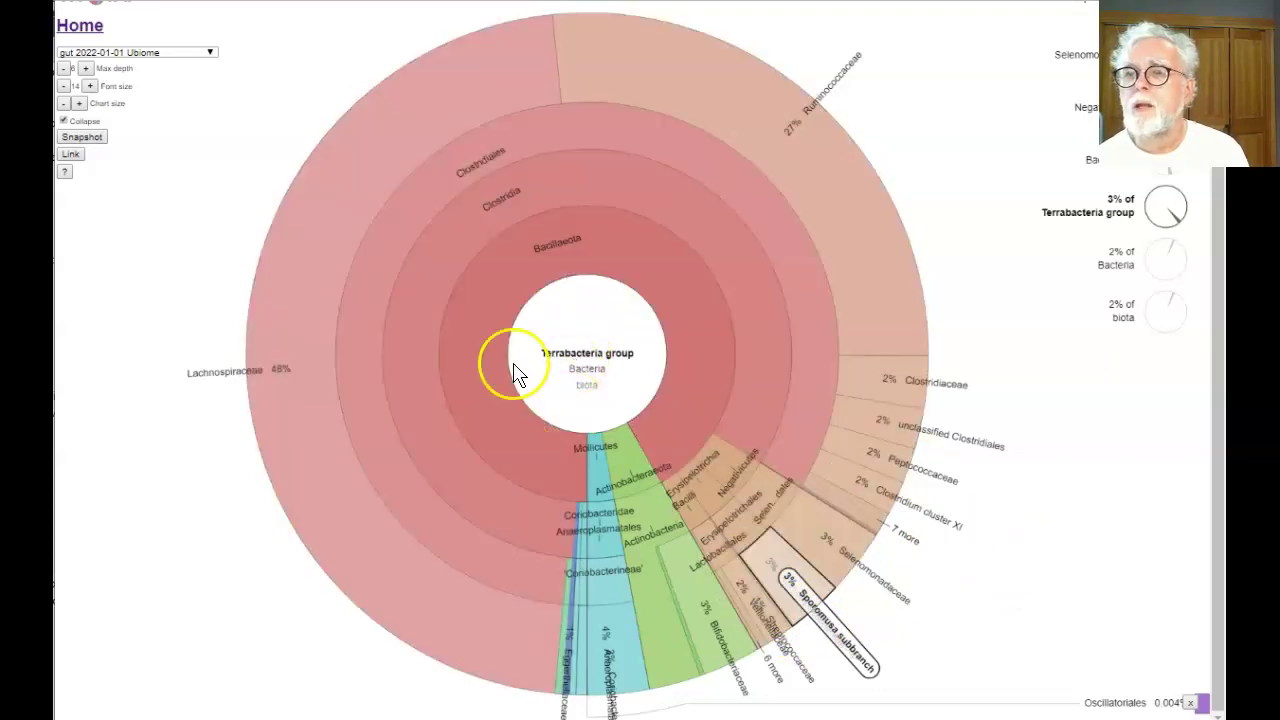
- From the whole biota, raise max depth to 7 and zoom into Lachnospiraceae (Blautia 44%, Roseburia 18%)
click(587, 392)
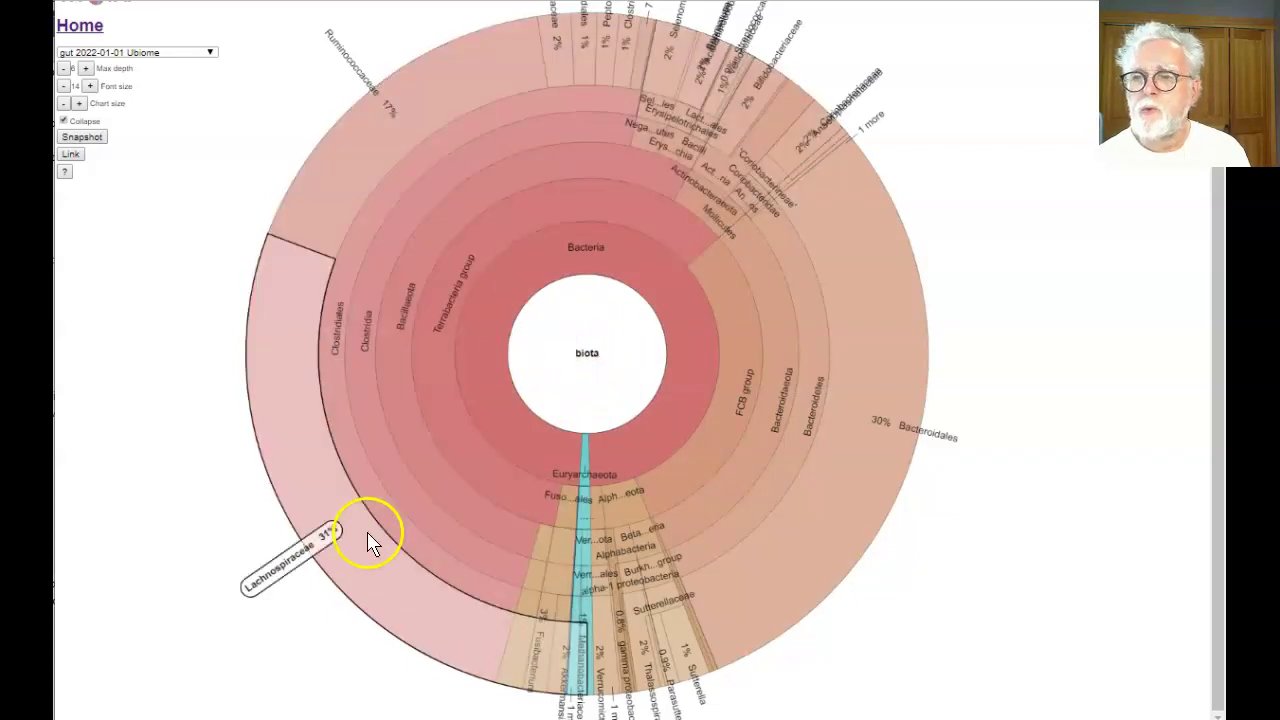
click(271, 581)
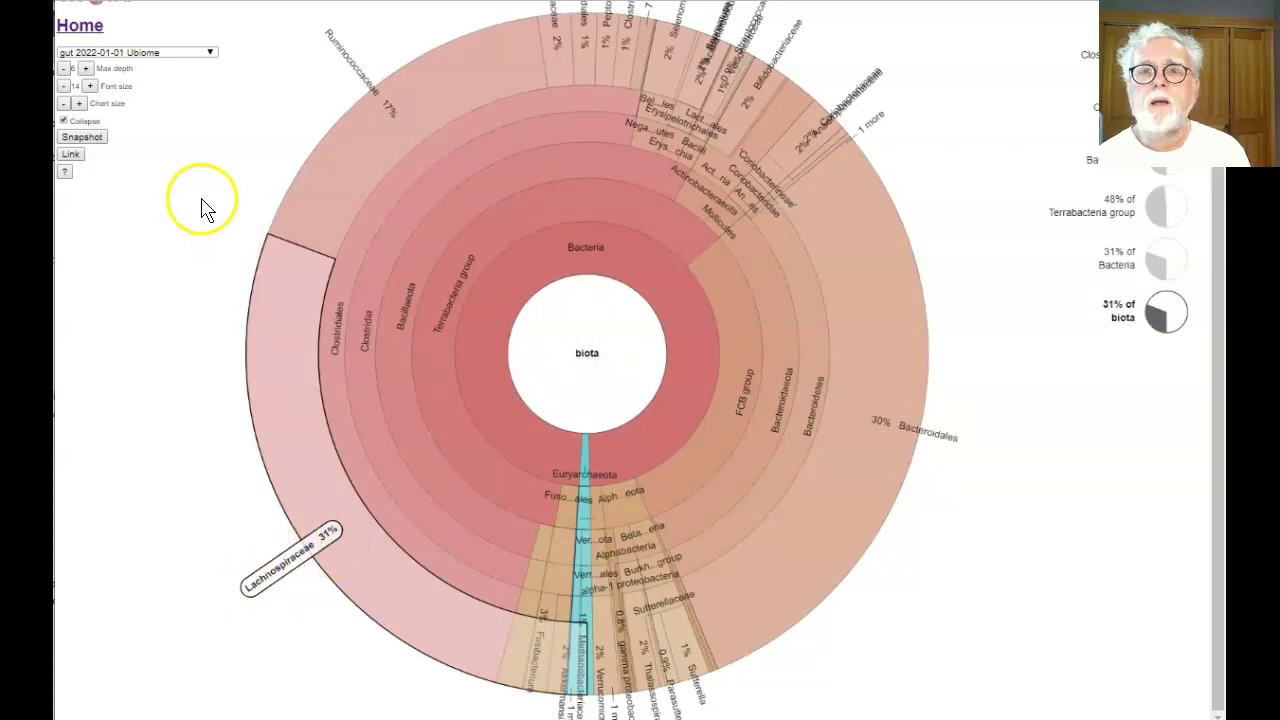
click(86, 69)
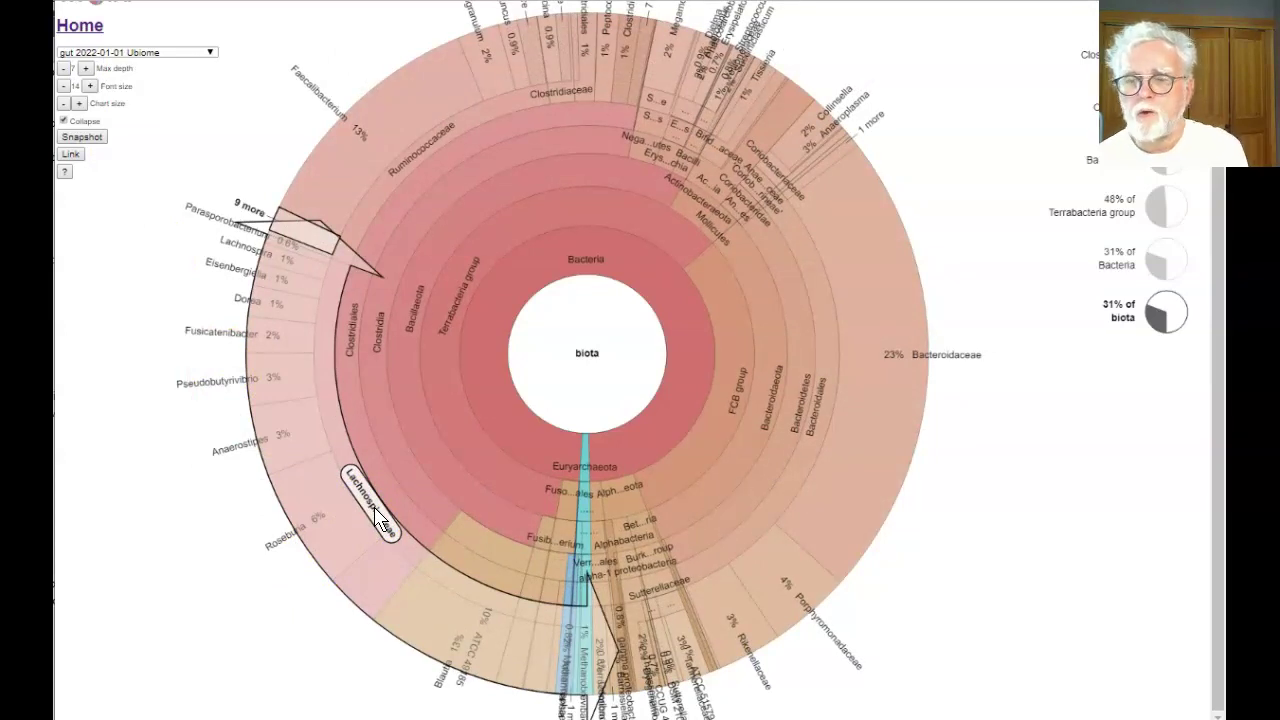
click(375, 509)
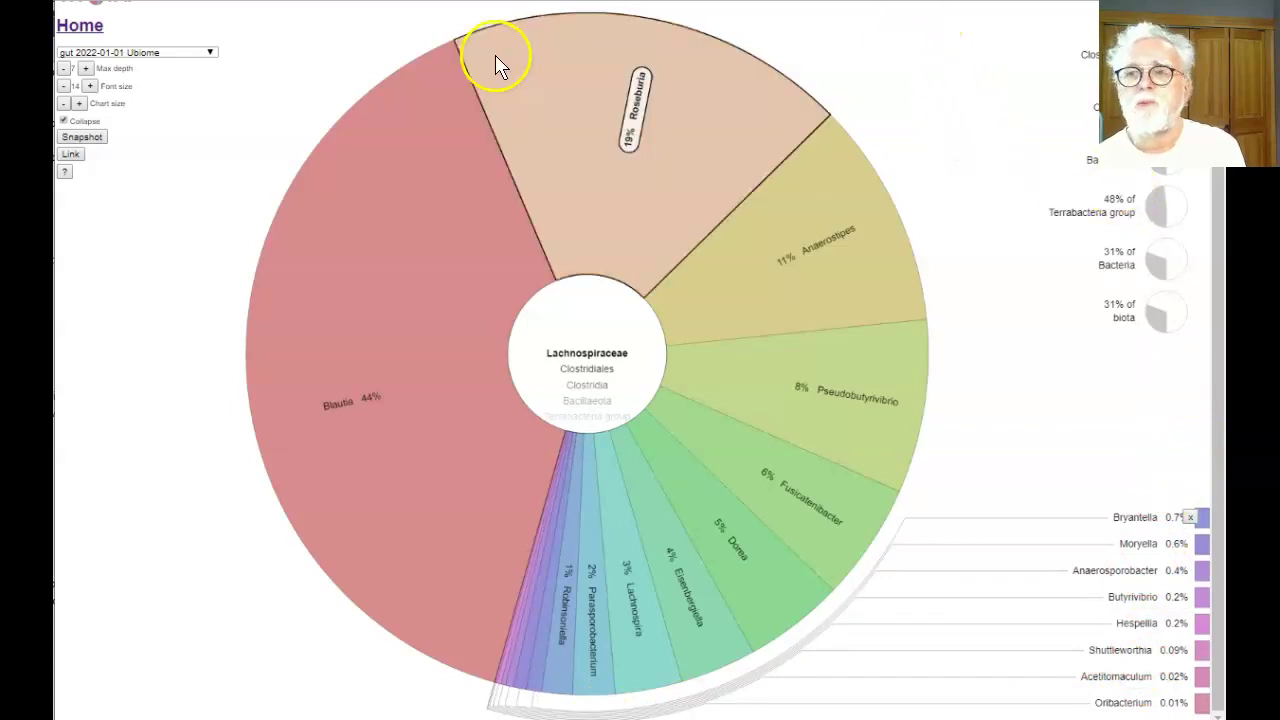
- Go Home and open Krona Charts for the 2019-10-12 SequentiaBiotech gut sample
click(72, 28)
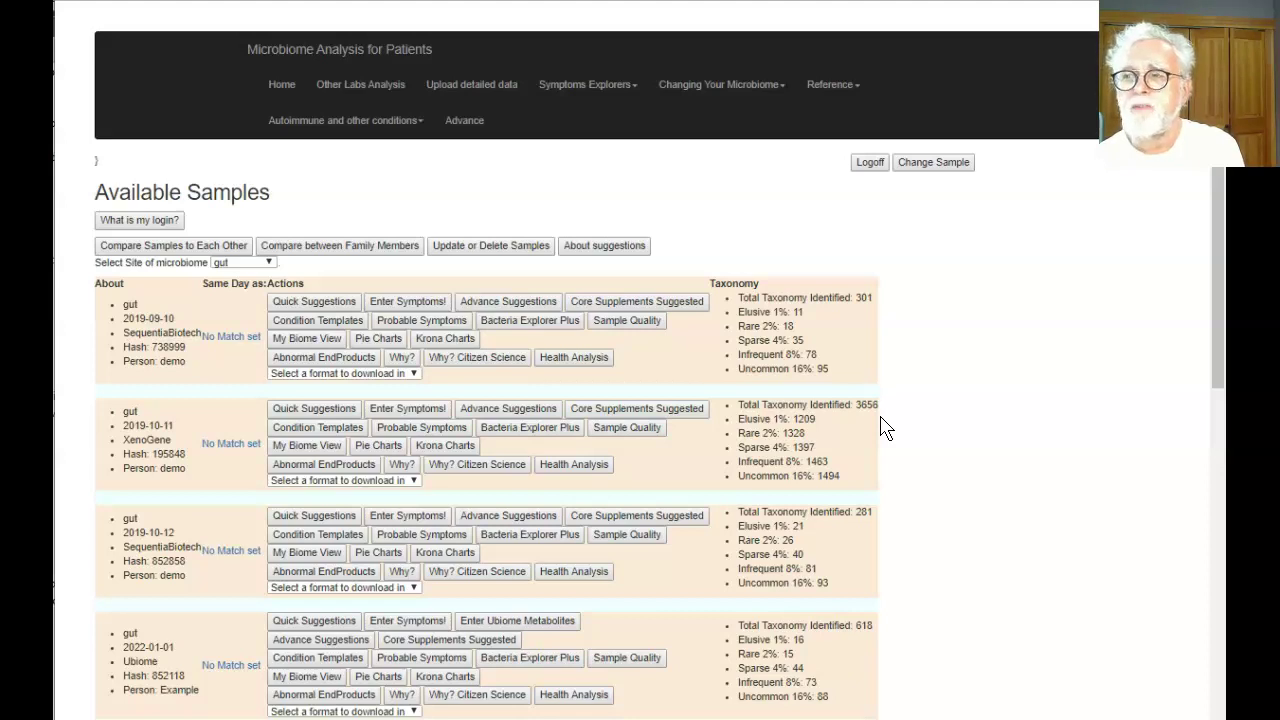
click(440, 556)
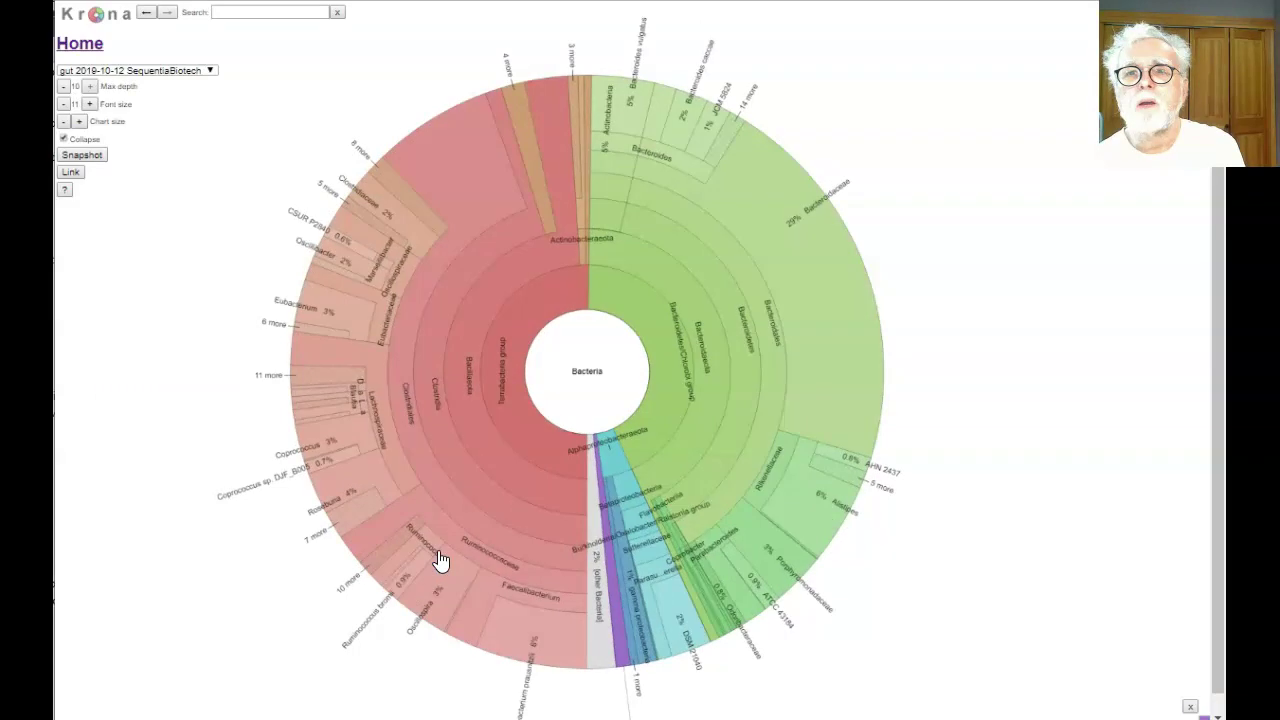
- Raise the maximum depth to 10 to show Alistipes (6%) and Coprococcus (3%)
click(90, 89)
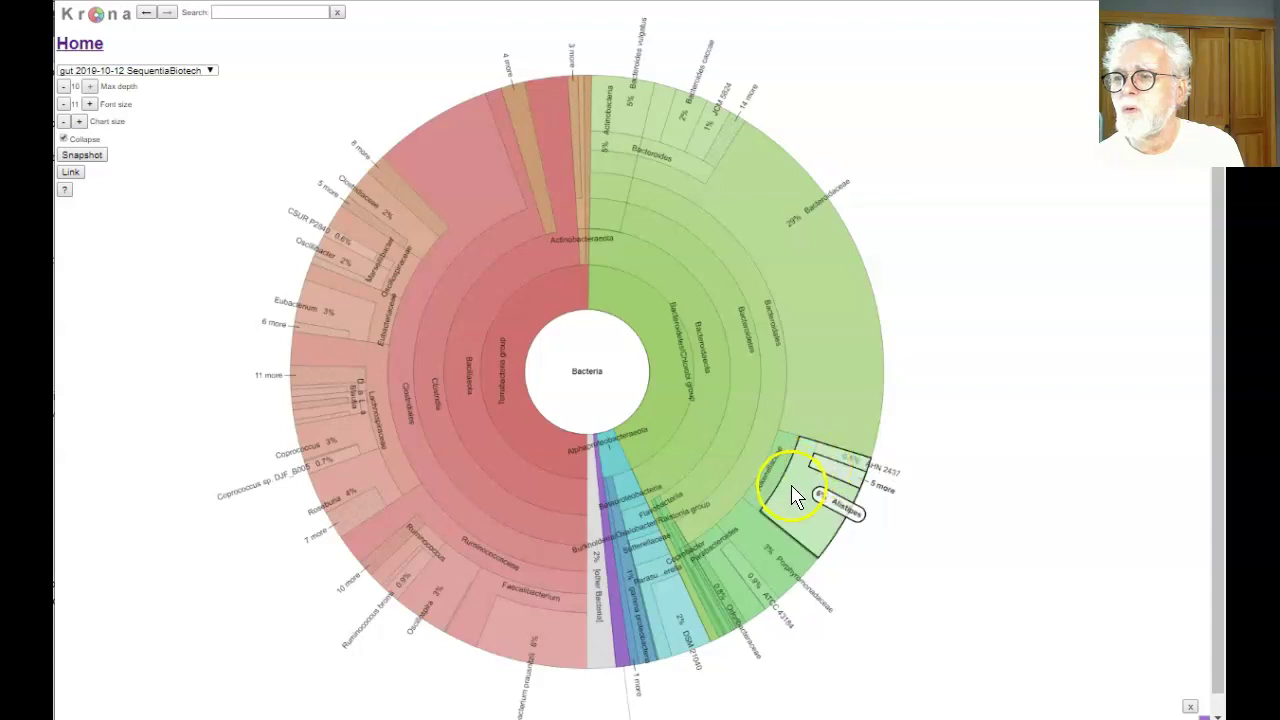
- Zoom into Alistipes, check the thin pink wedge, then return to Bacteroidales (Bacteroidaceae 71%)
click(858, 517)
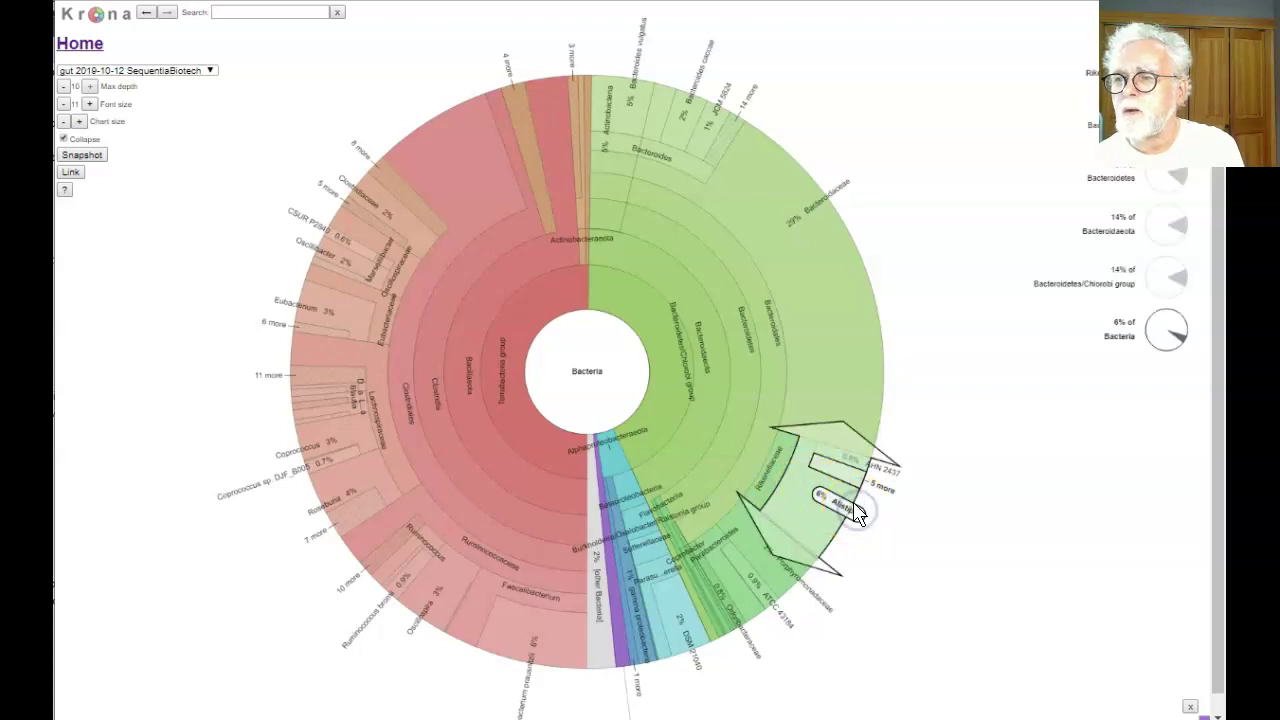
click(823, 527)
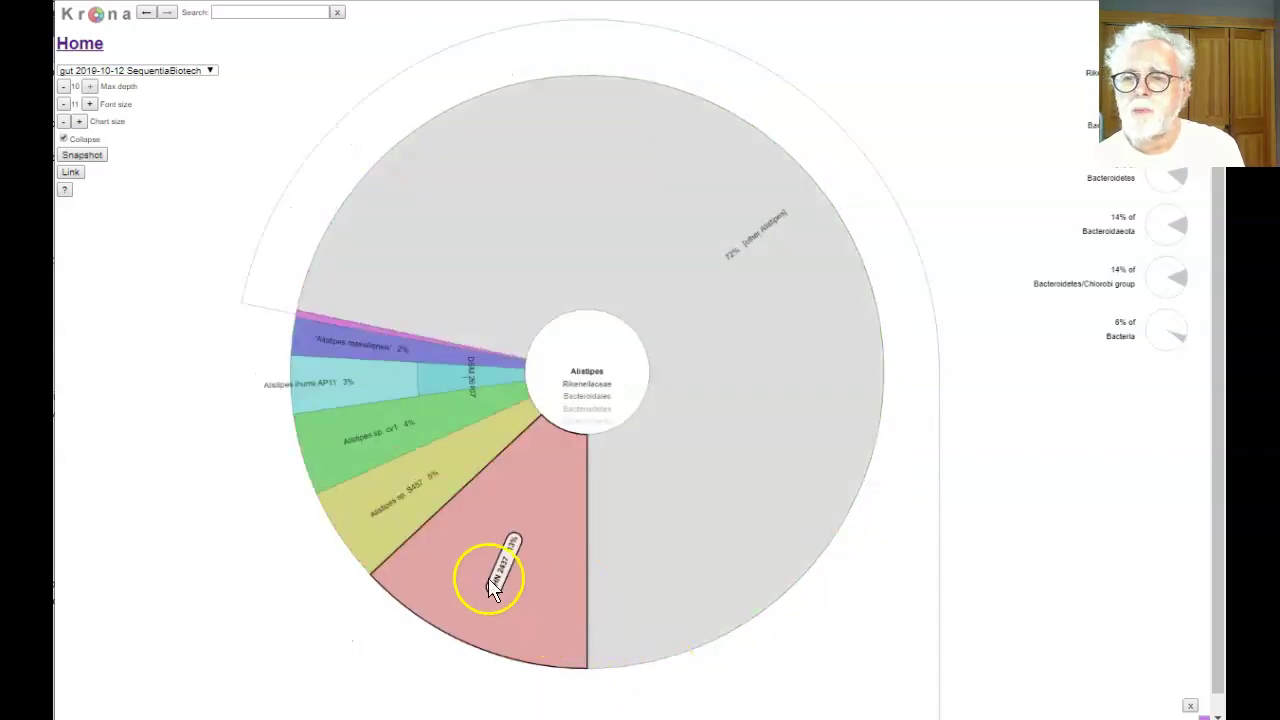
click(310, 316)
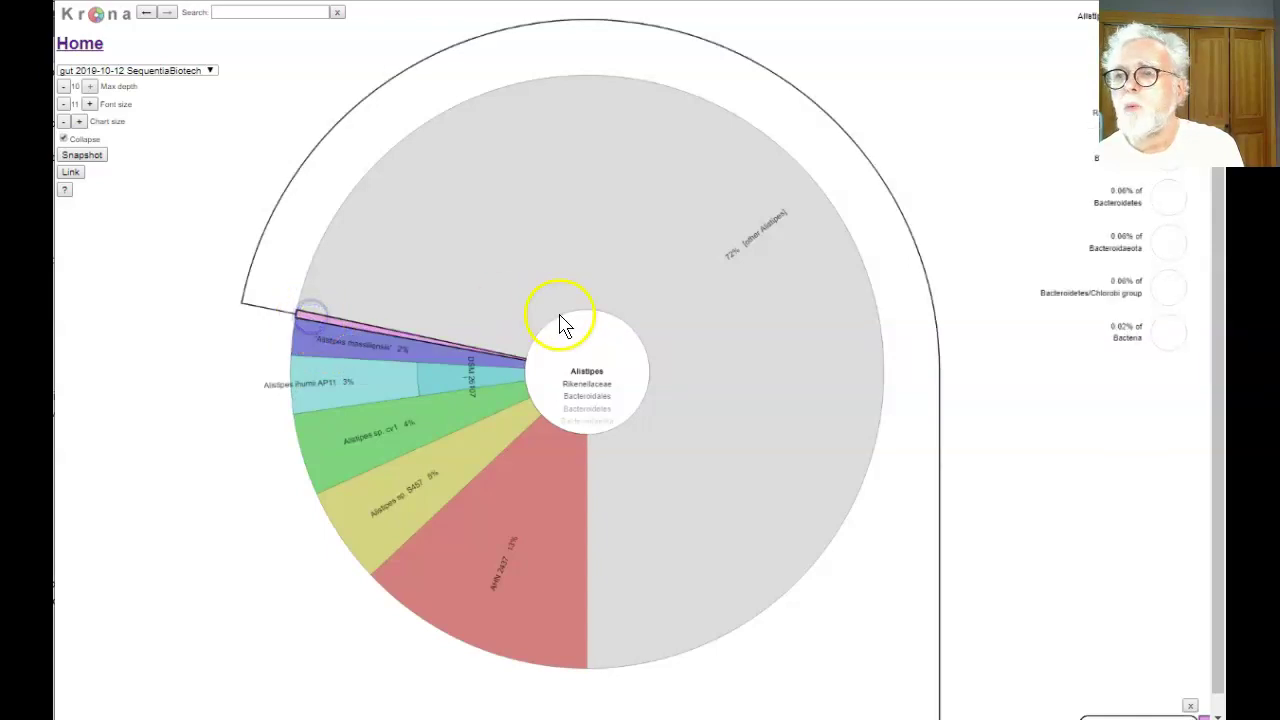
click(594, 408)
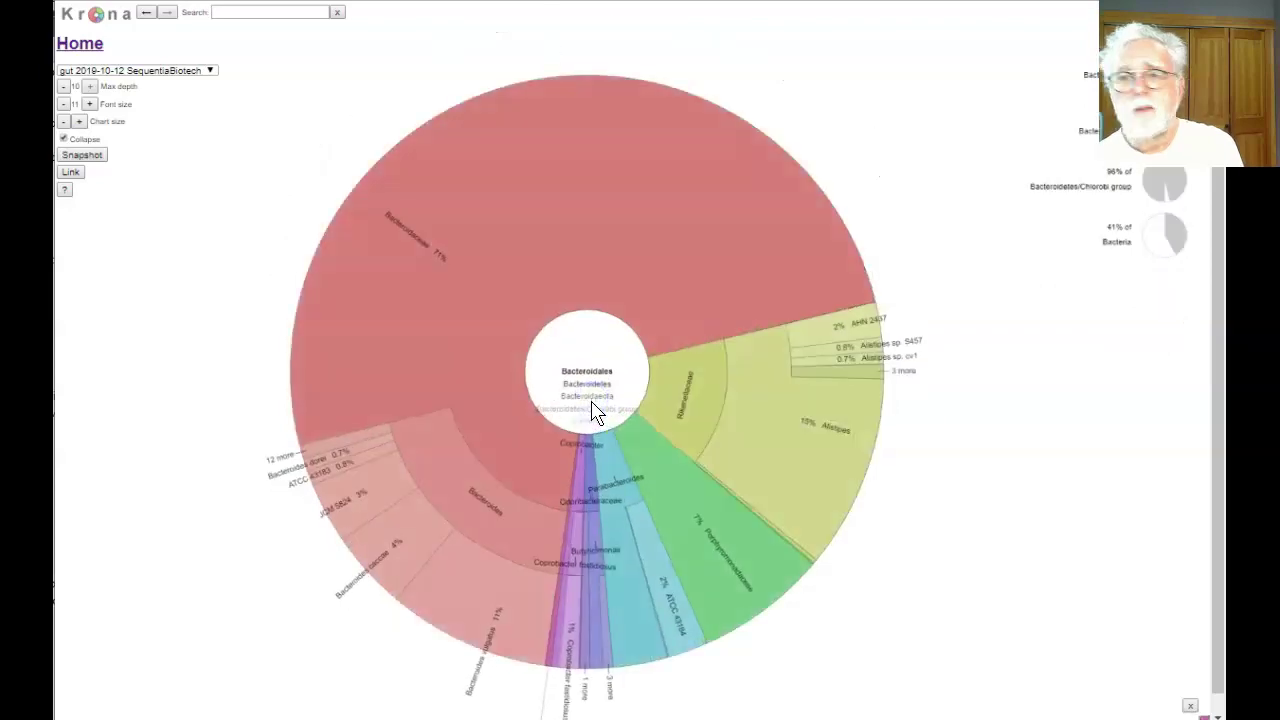